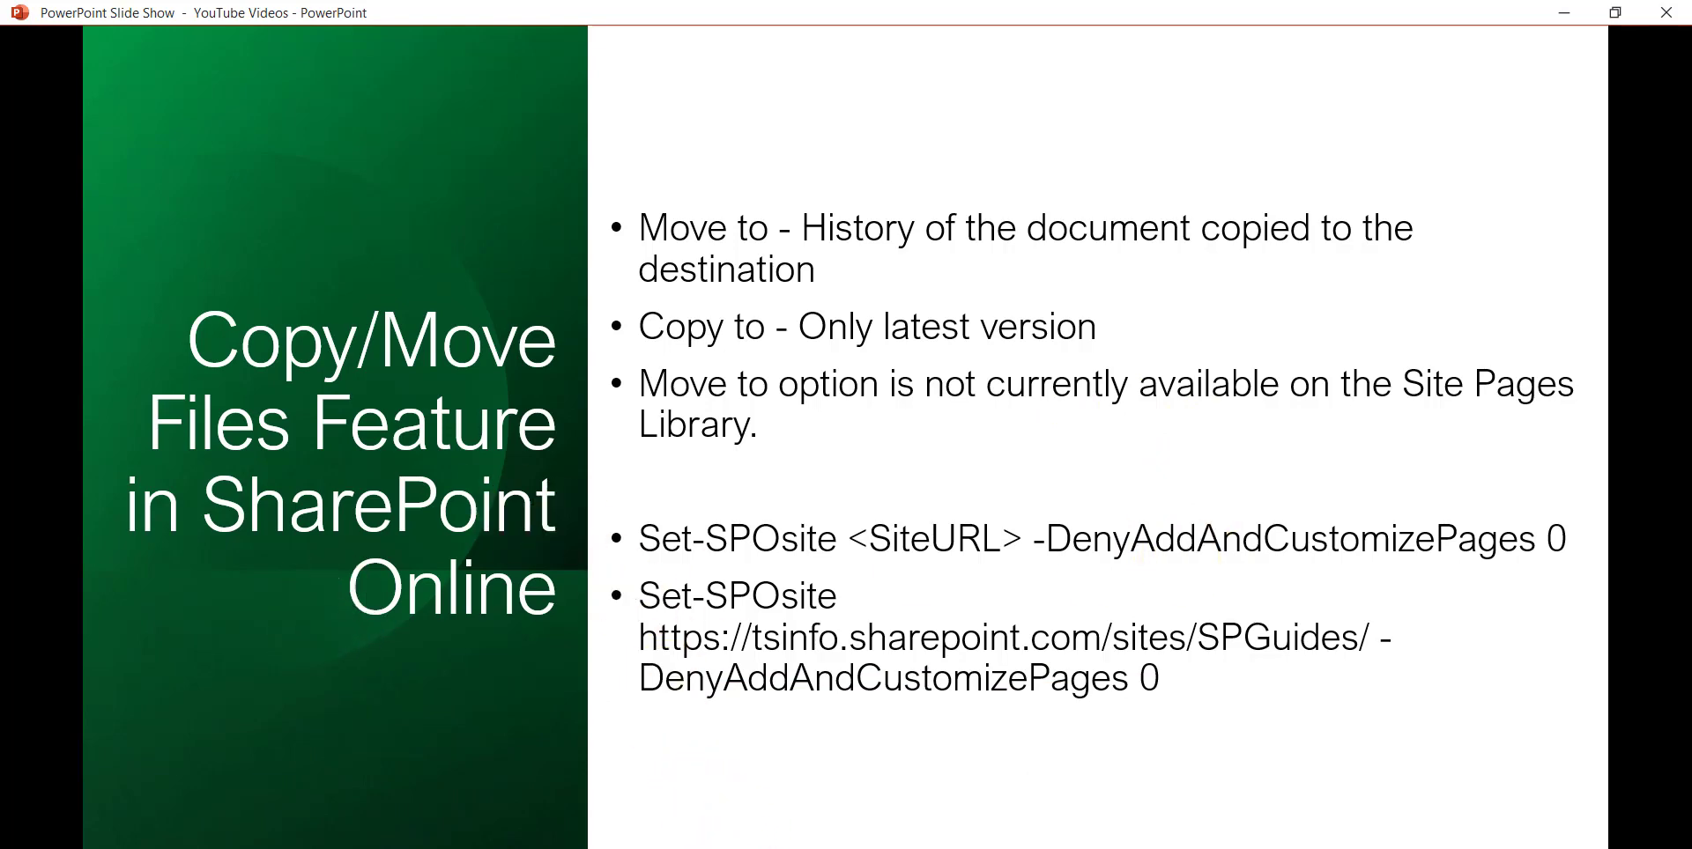
Switch to the browser and open the Documents library of the EnjoySharePoint site
key("alt+Tab")
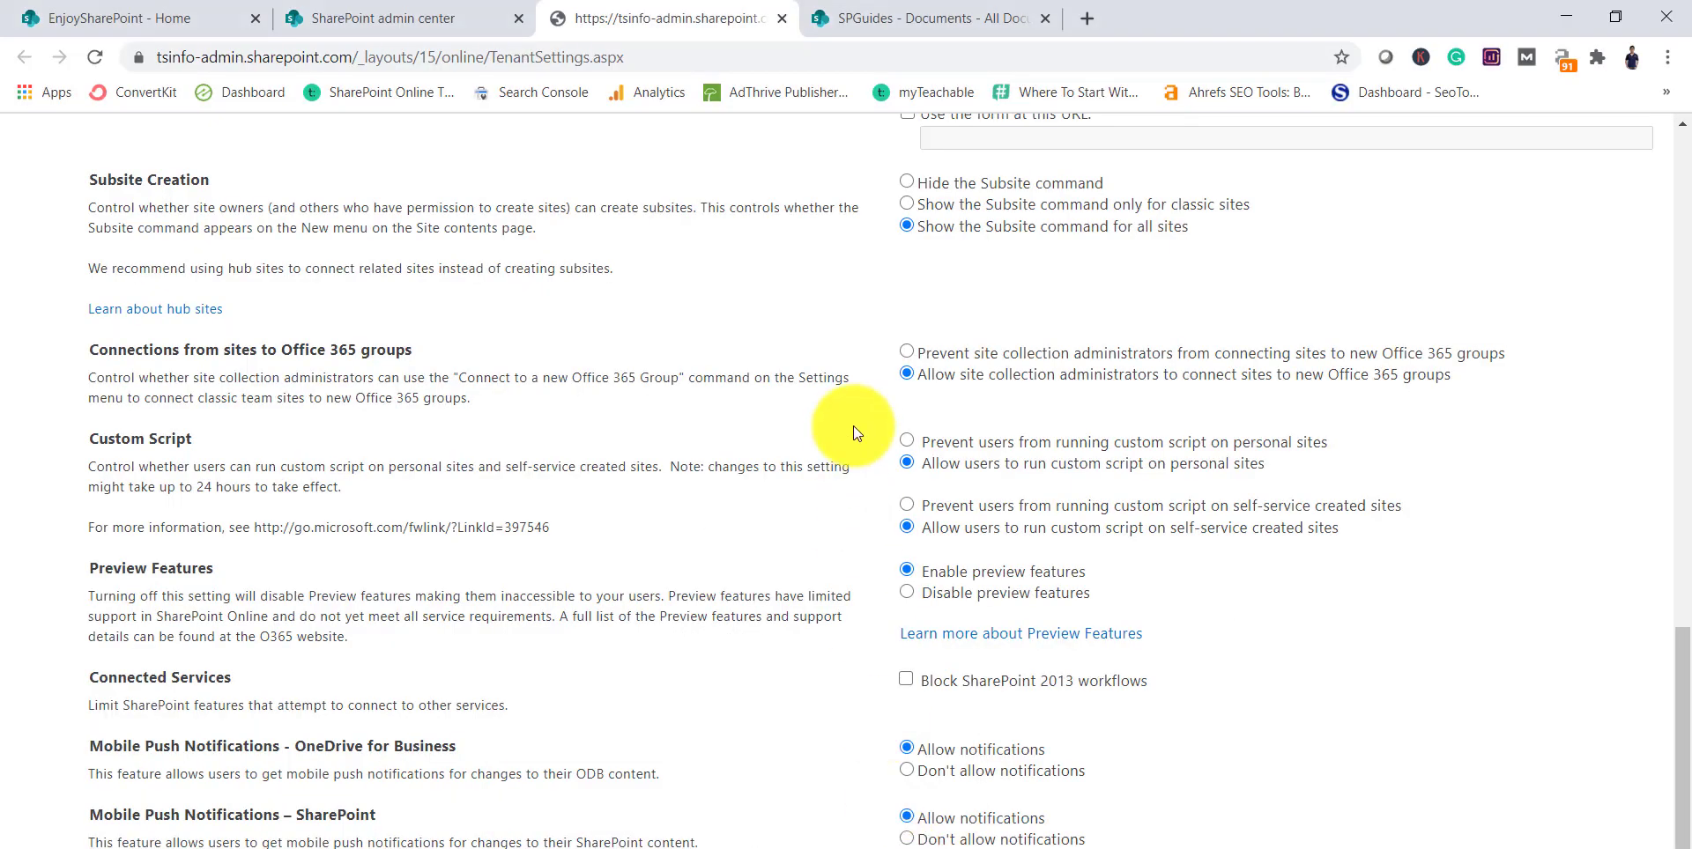
scroll(580, 414, "up", 18)
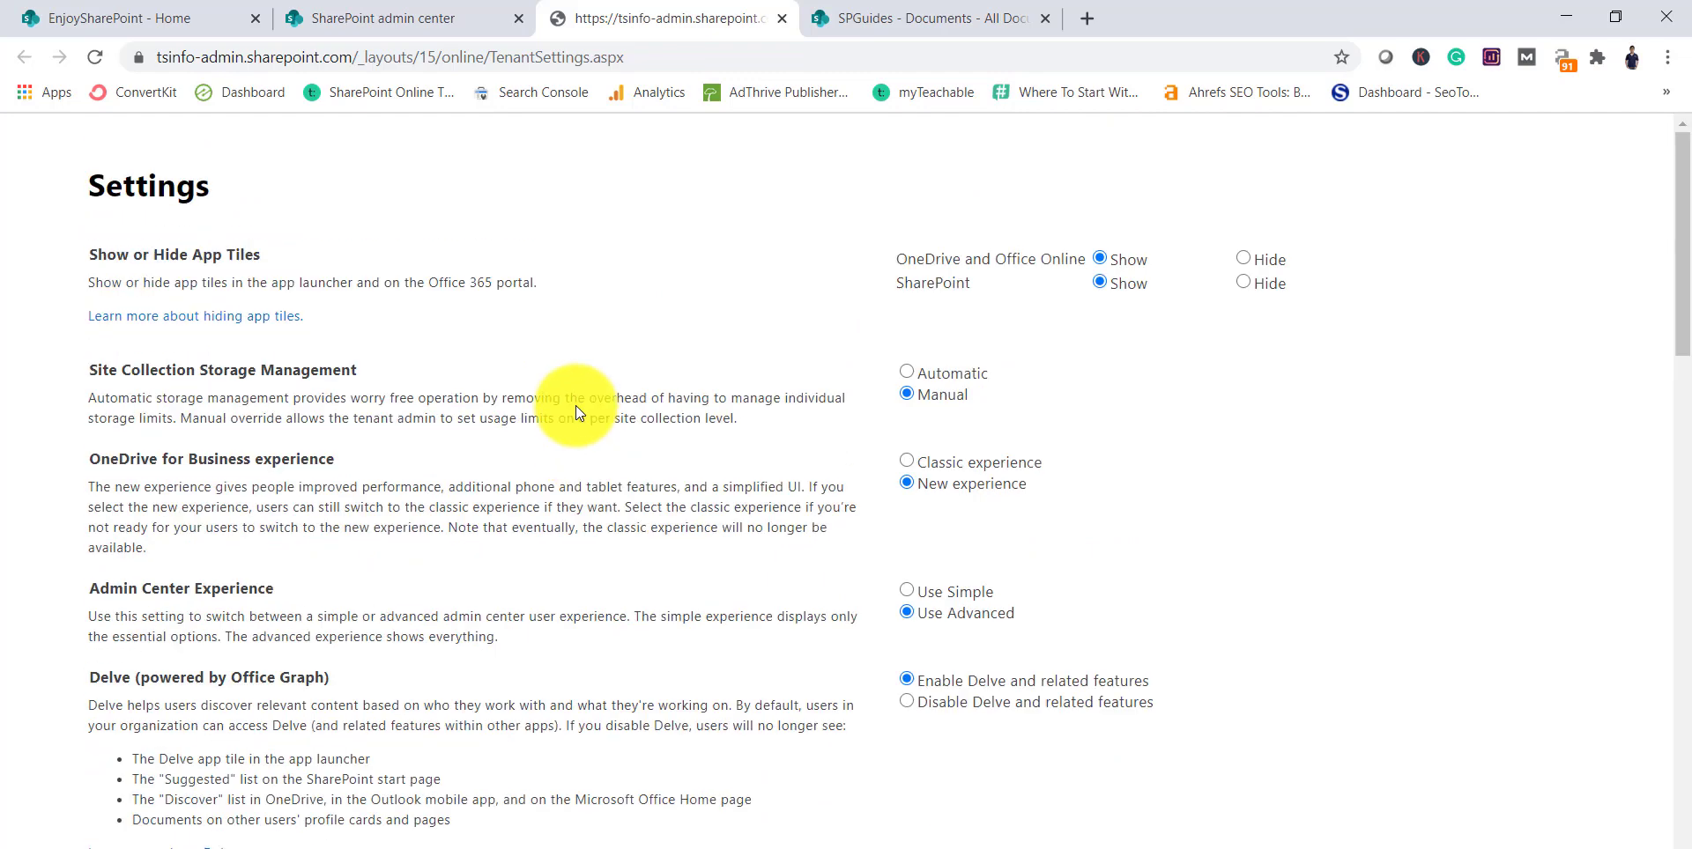
left_click(166, 18)
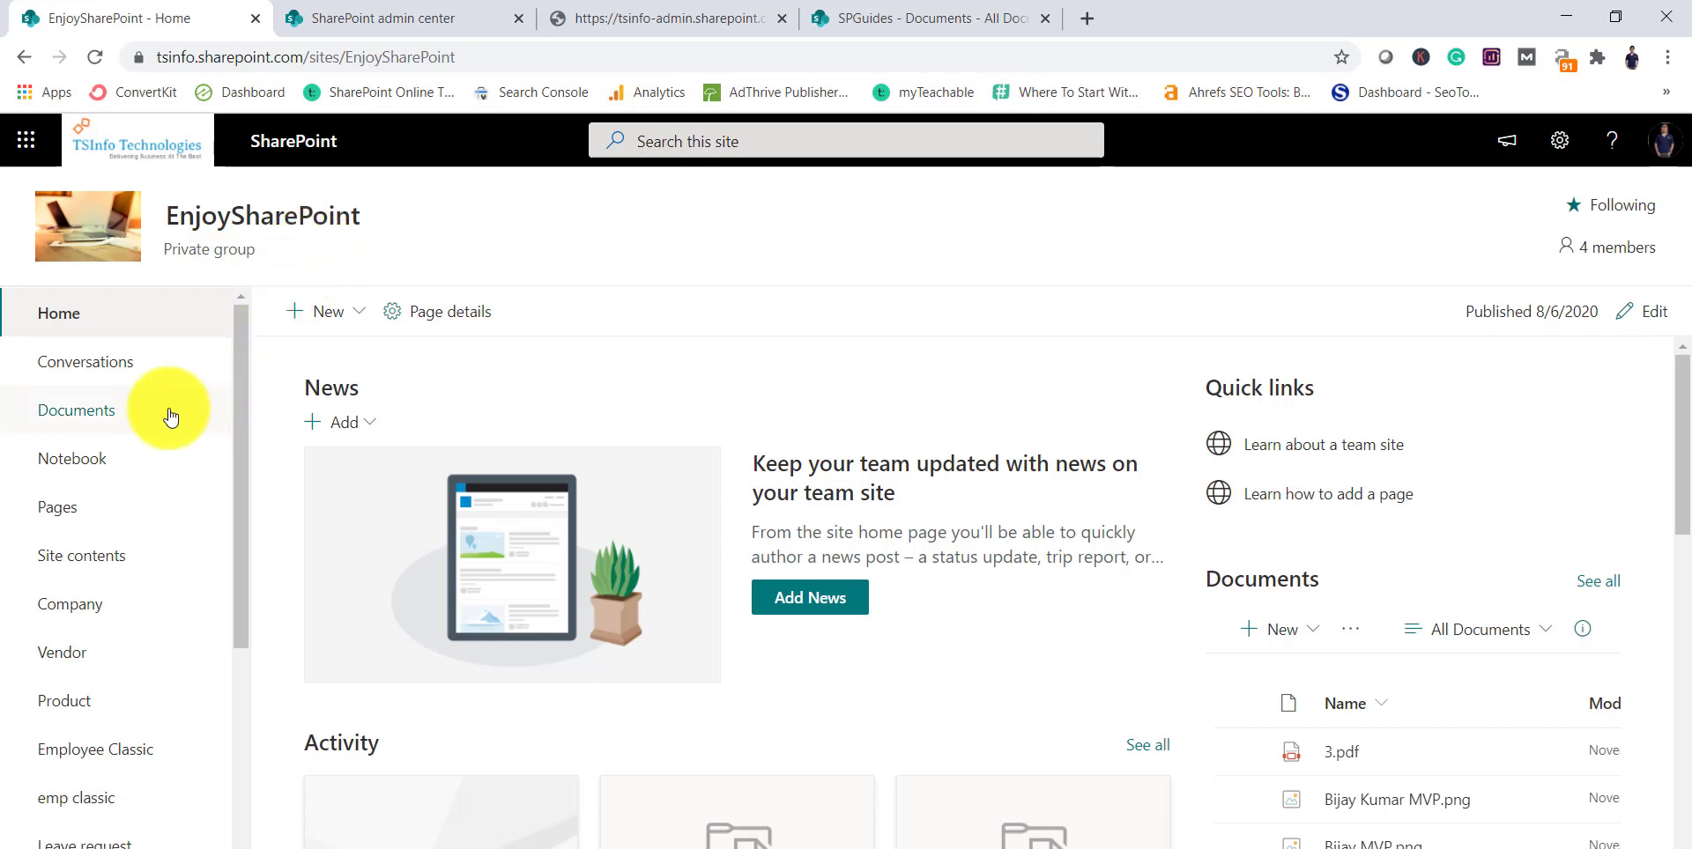
left_click(72, 421)
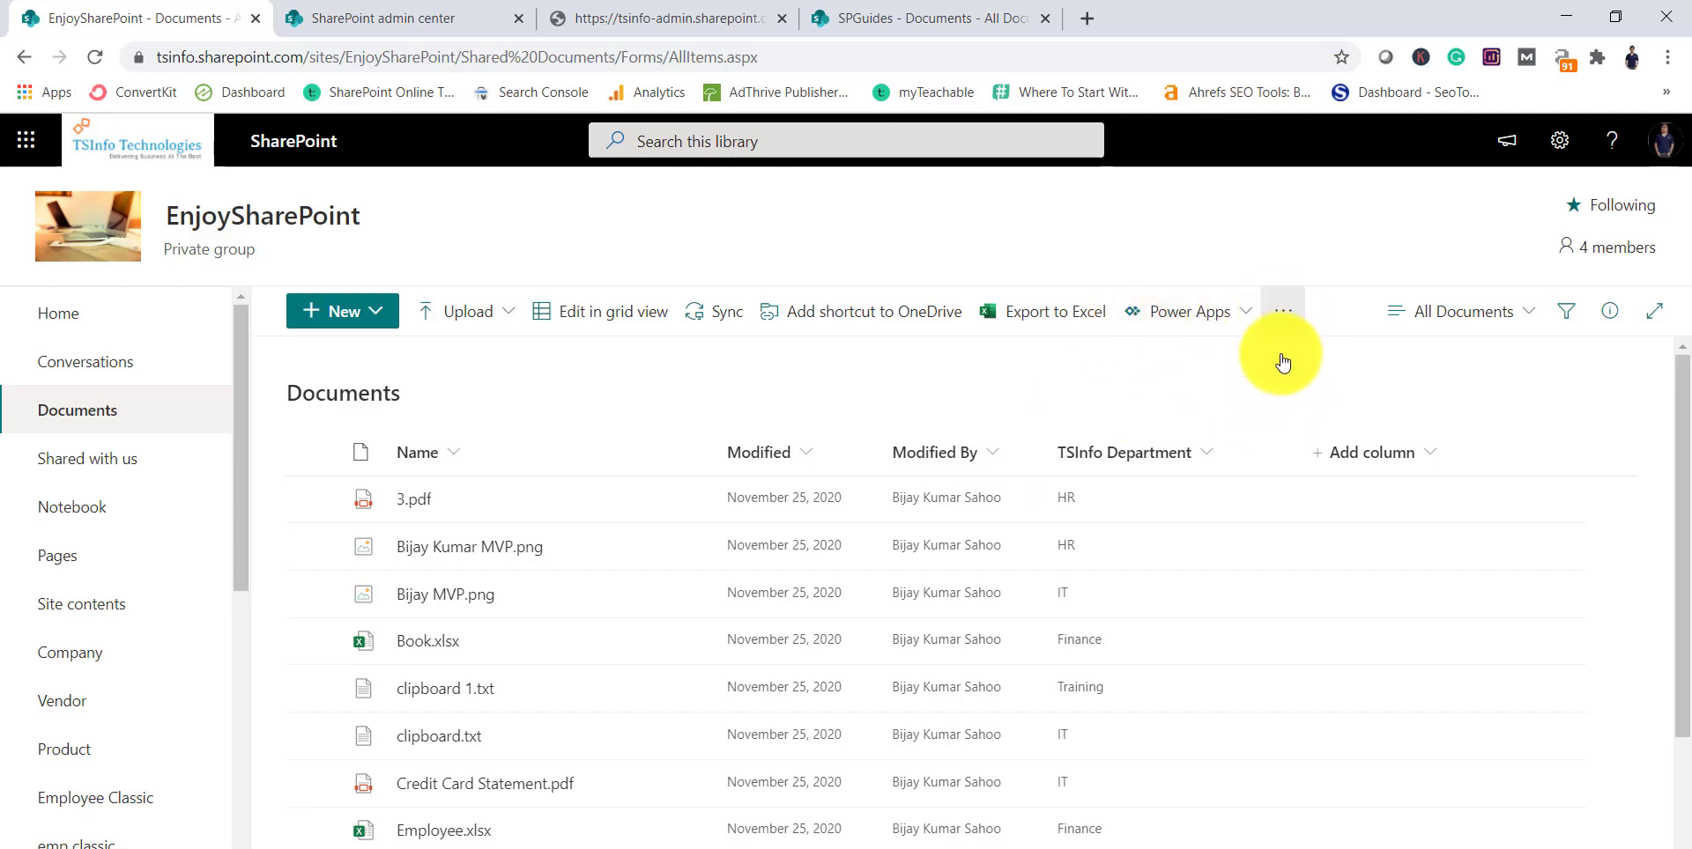
left_click(1284, 328)
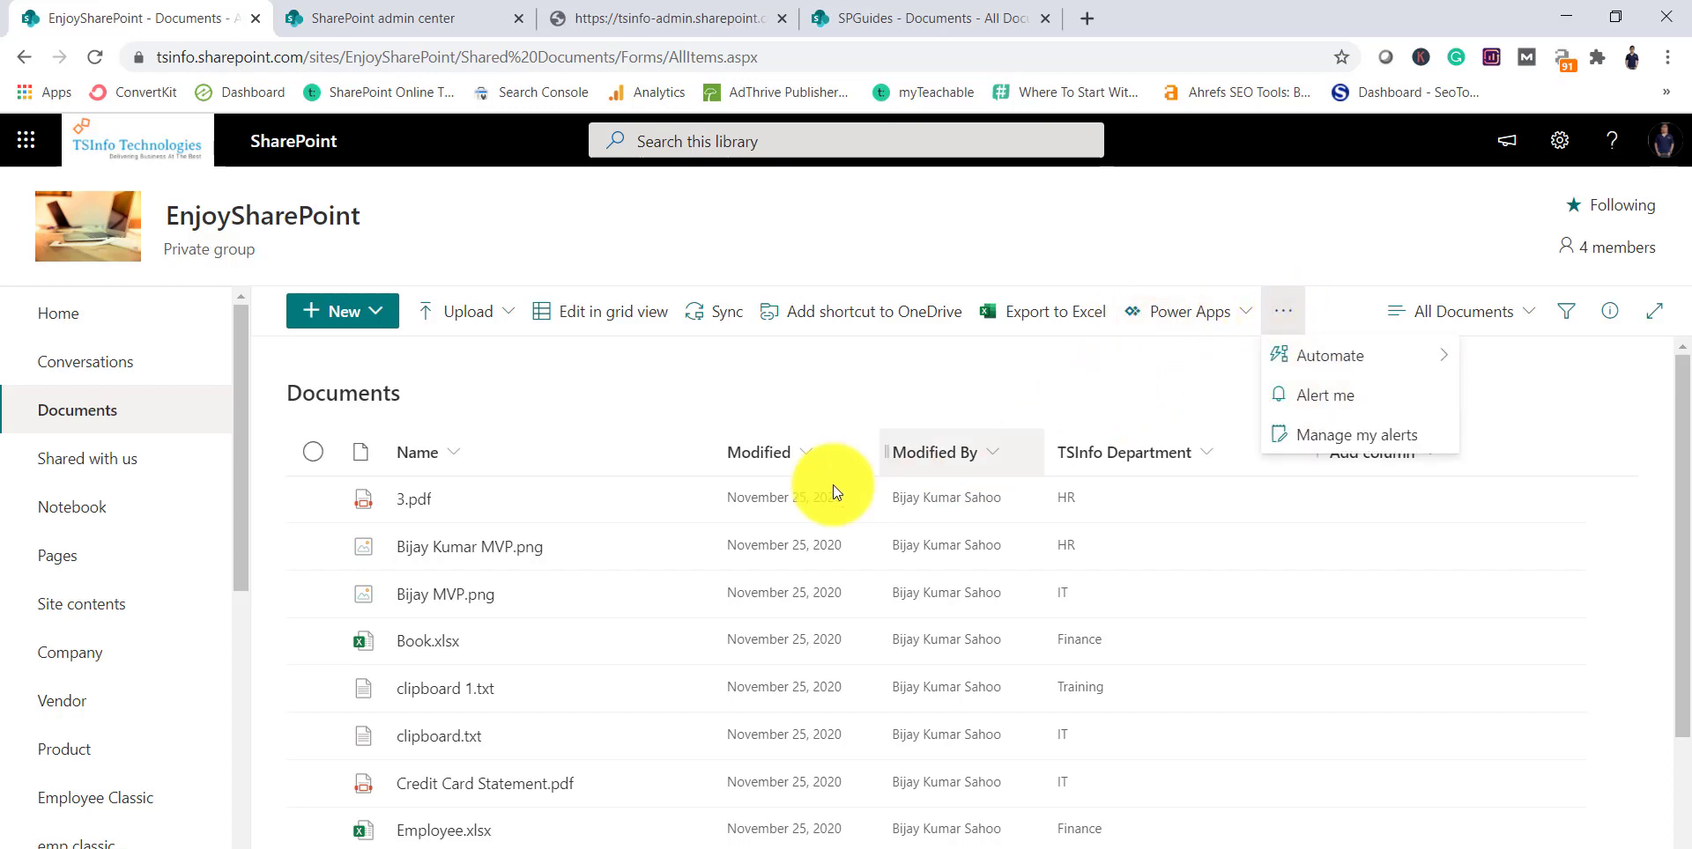
Copy 3.pdf and the PNG image directly below it to the Documents library of the SPGuides site
left_click(311, 499)
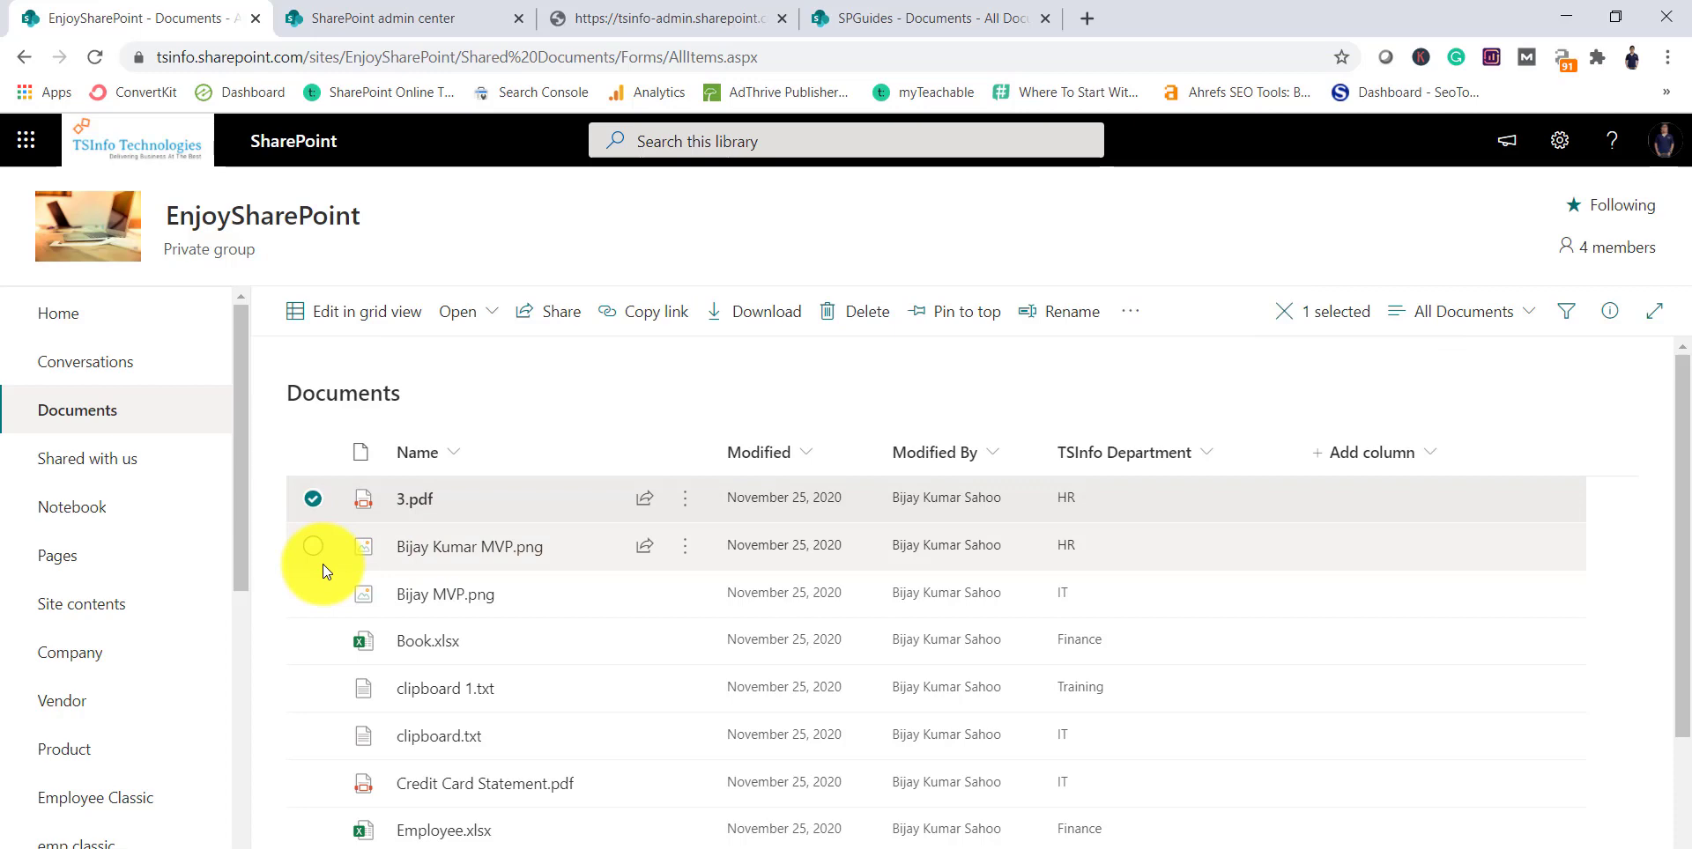
left_click(313, 546)
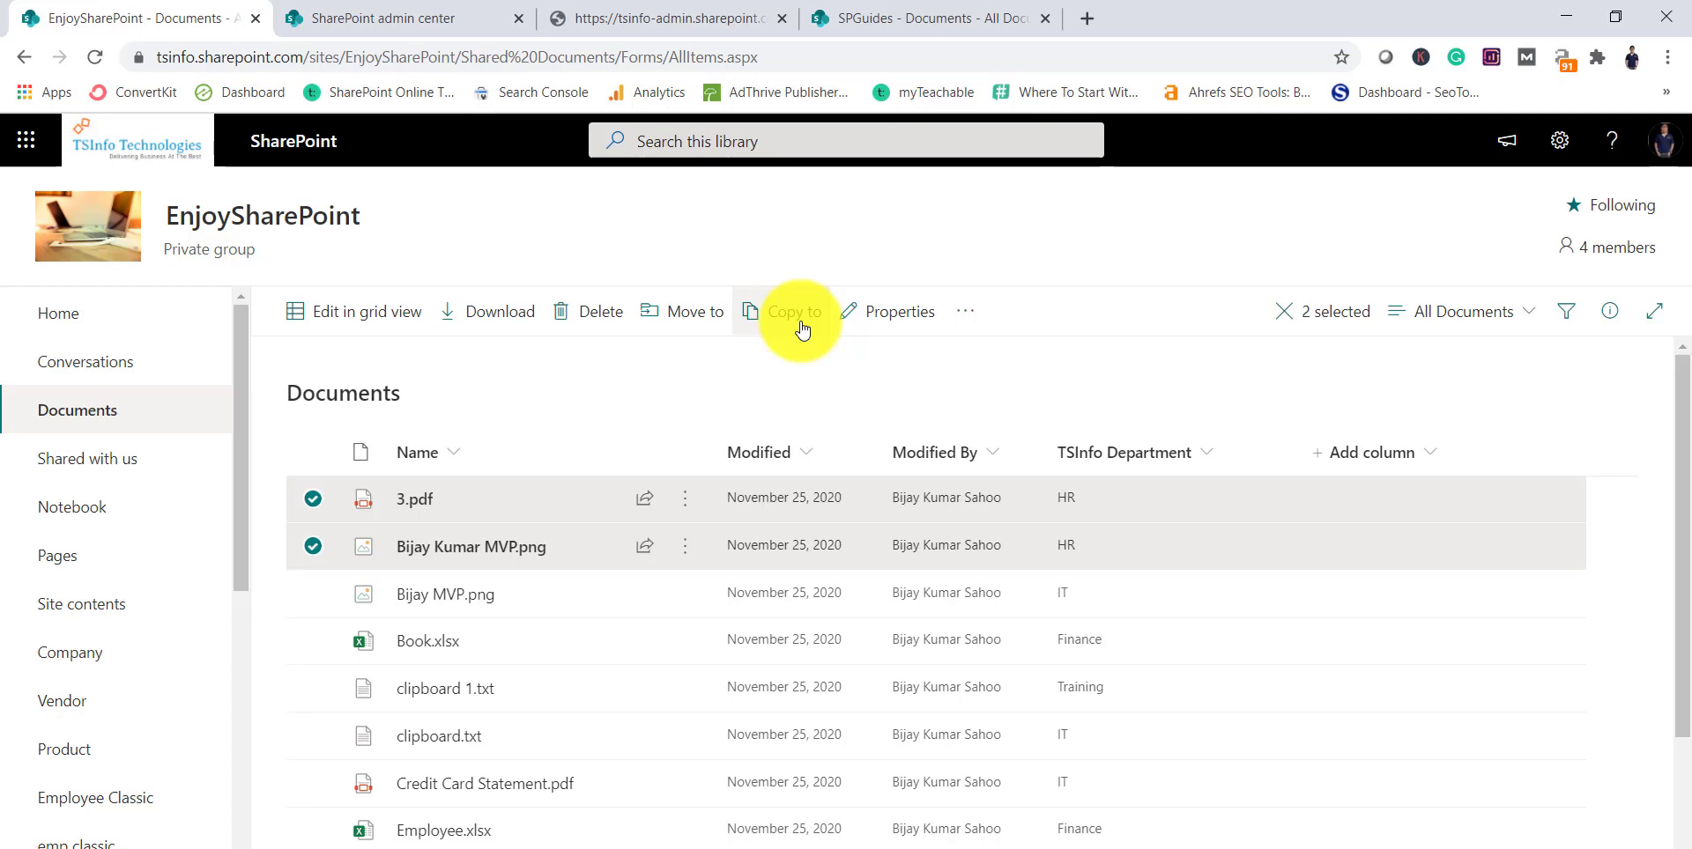
left_click_drag(407, 499, 694, 328)
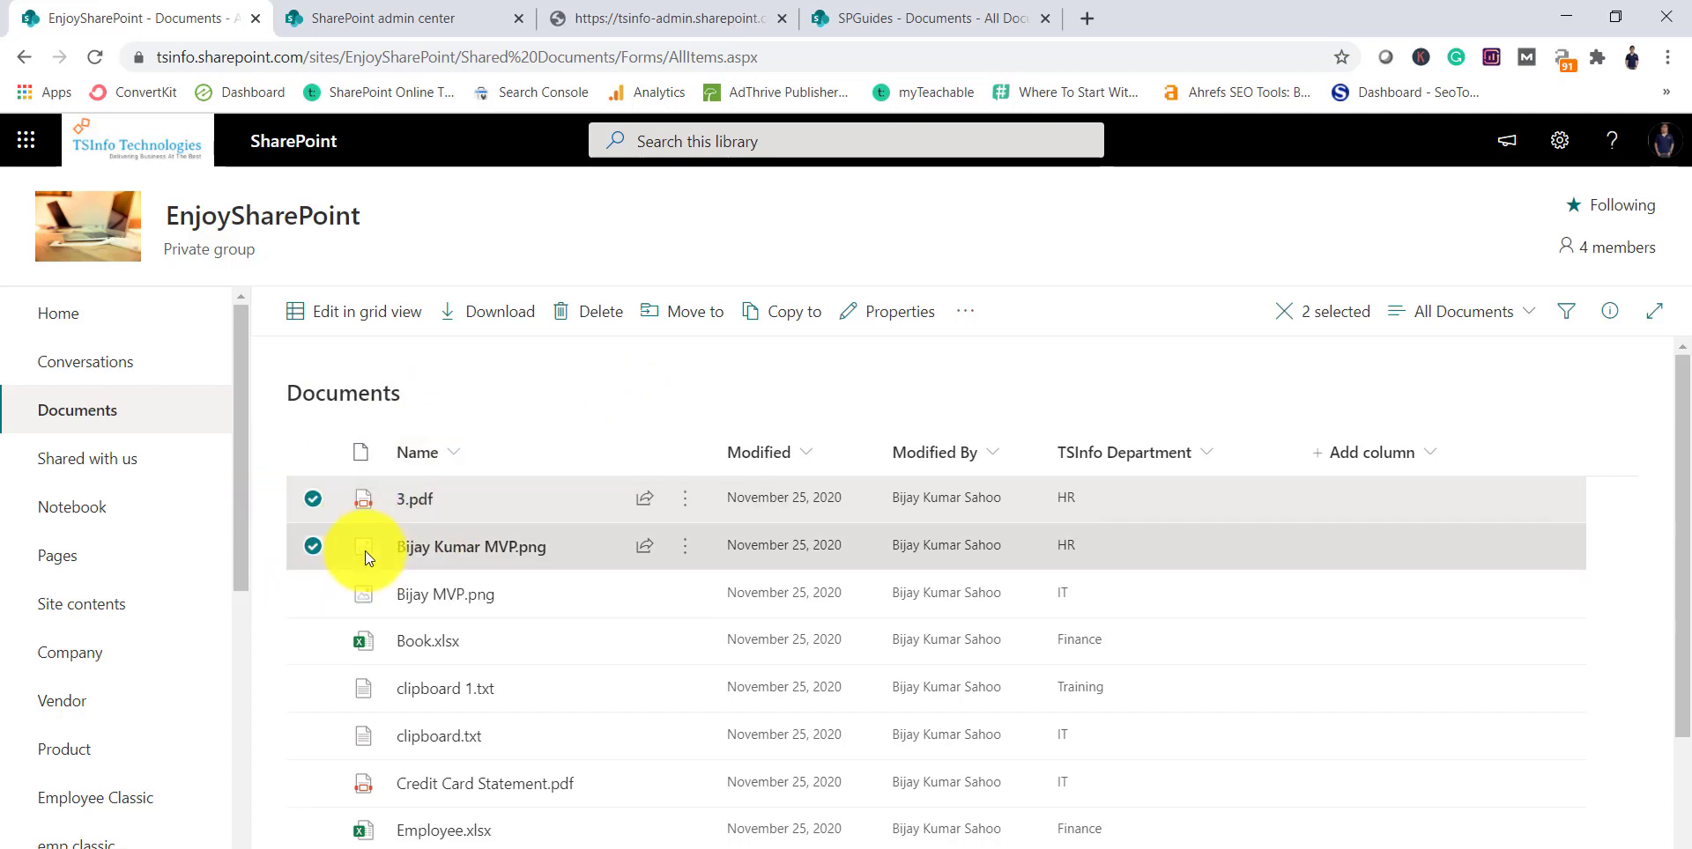
left_click(809, 312)
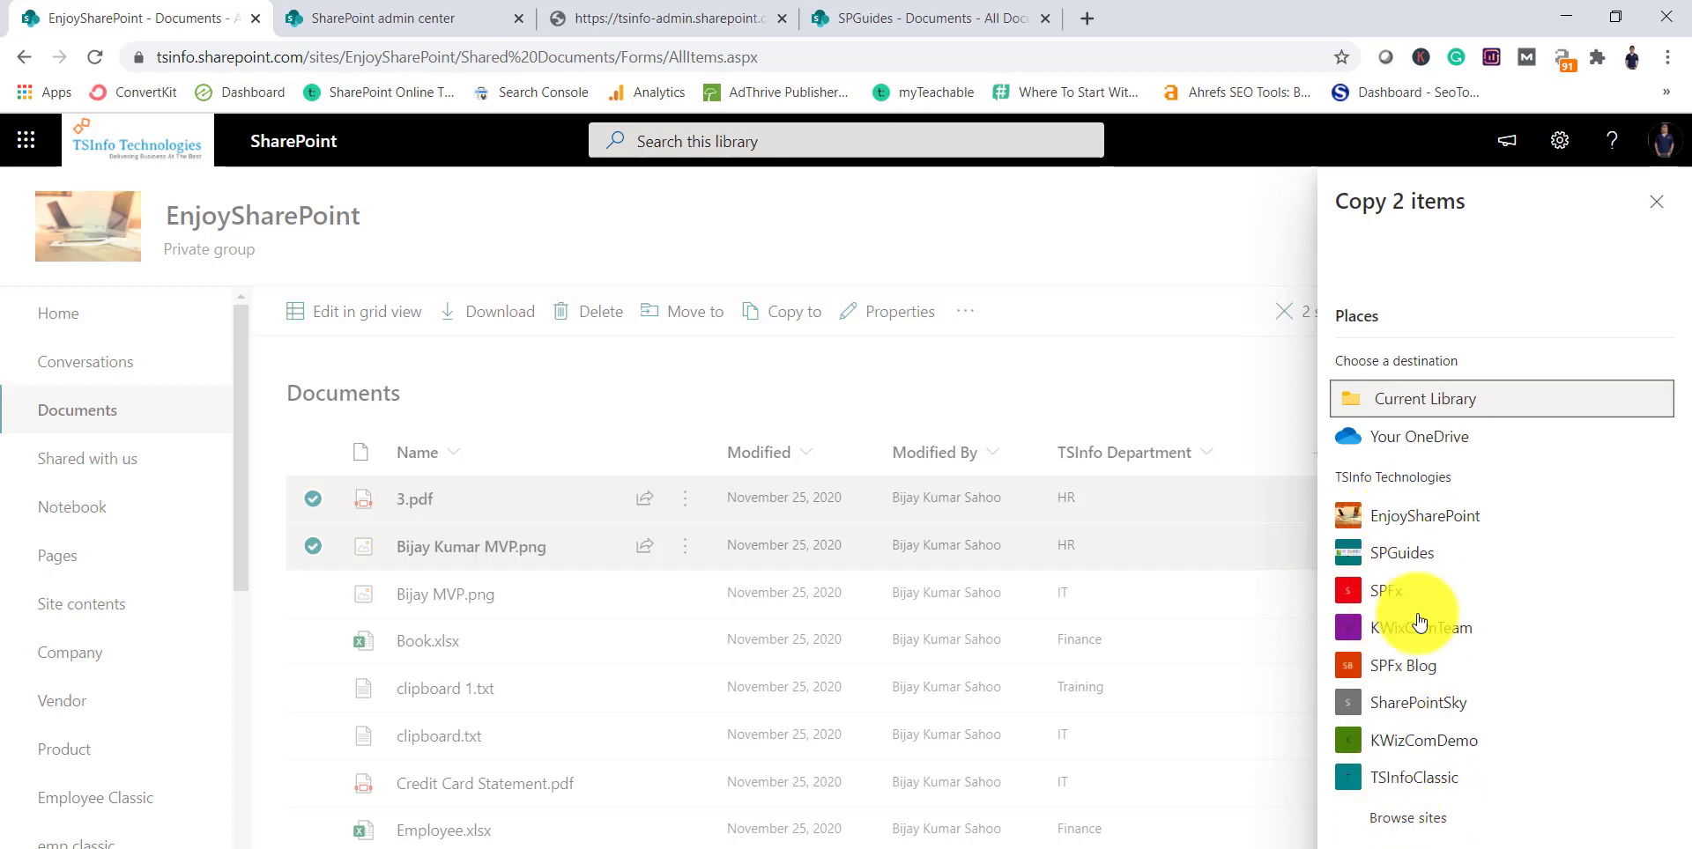
left_click(1400, 816)
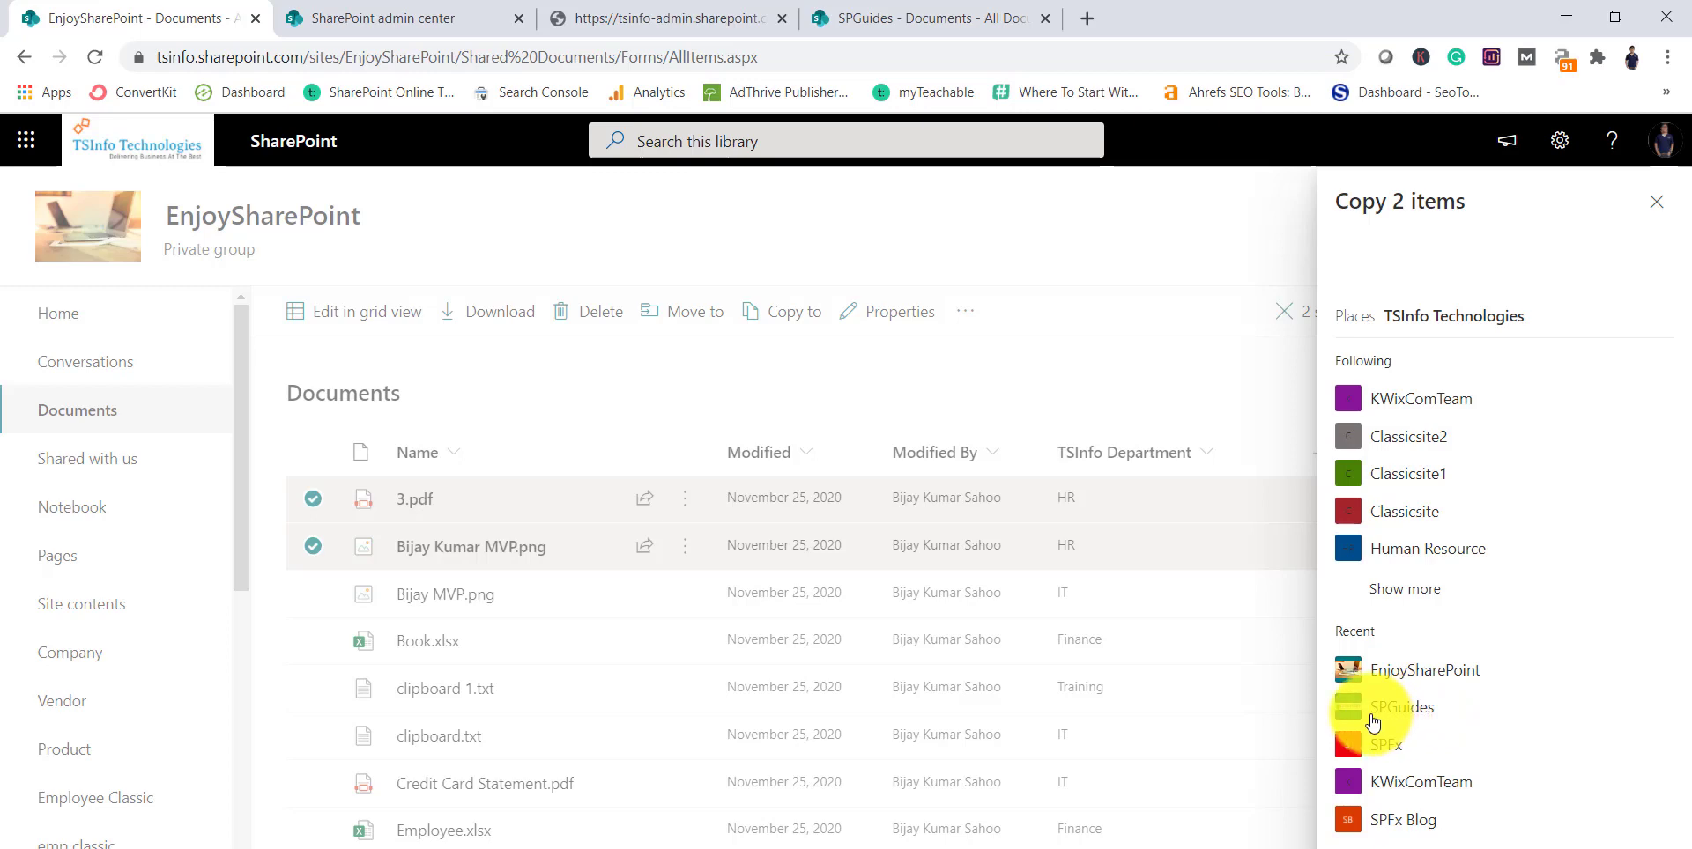
left_click(1410, 722)
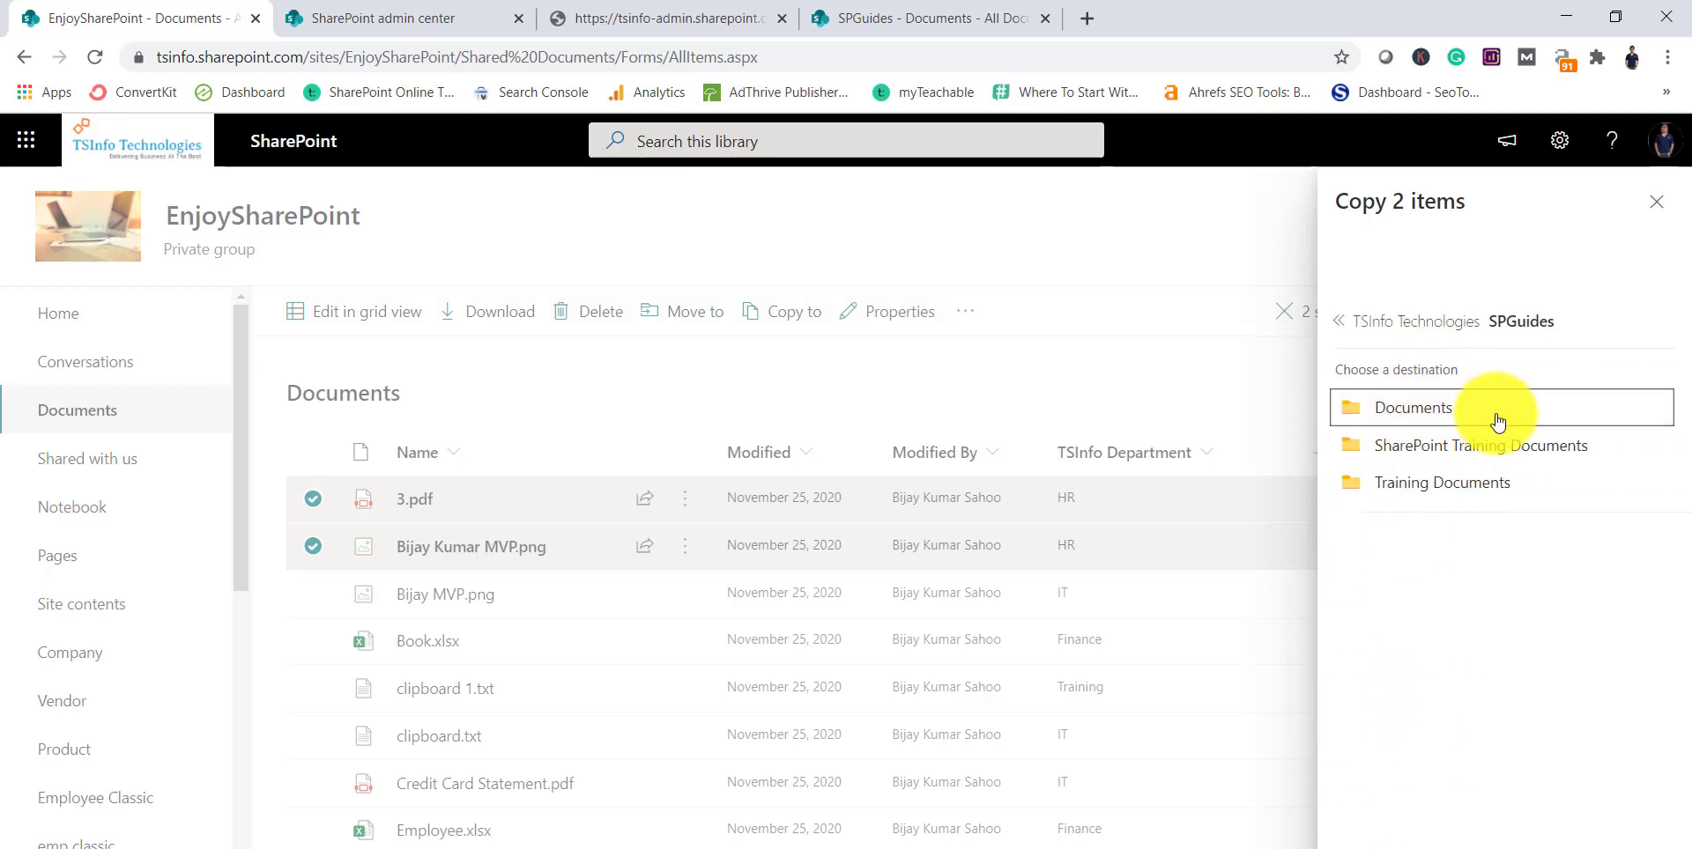
left_click(1419, 418)
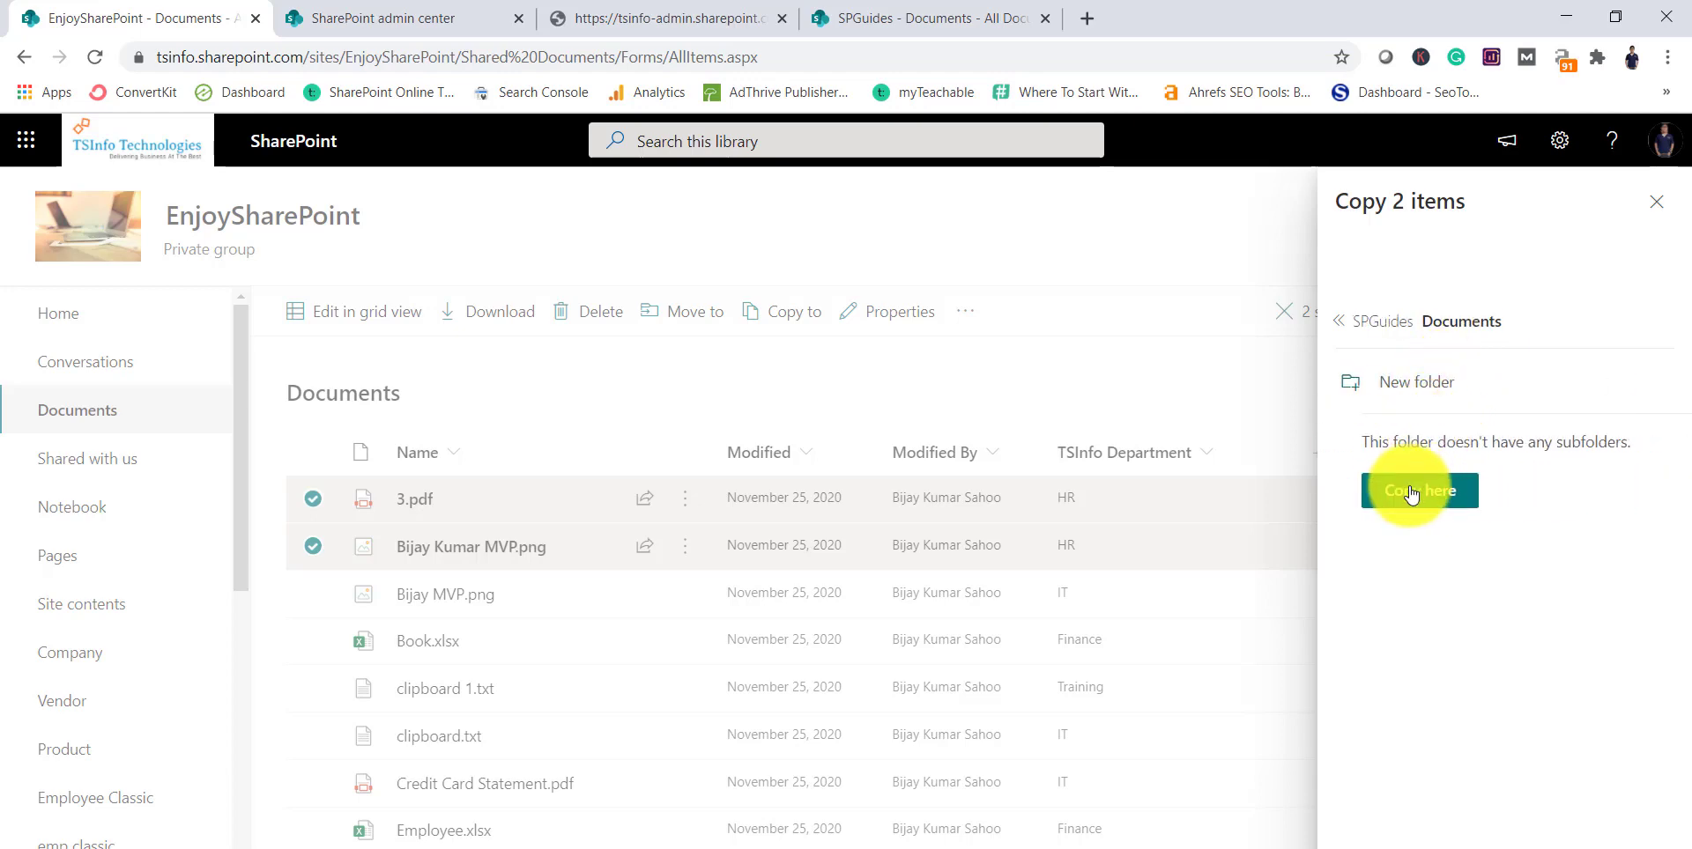
left_click(1409, 493)
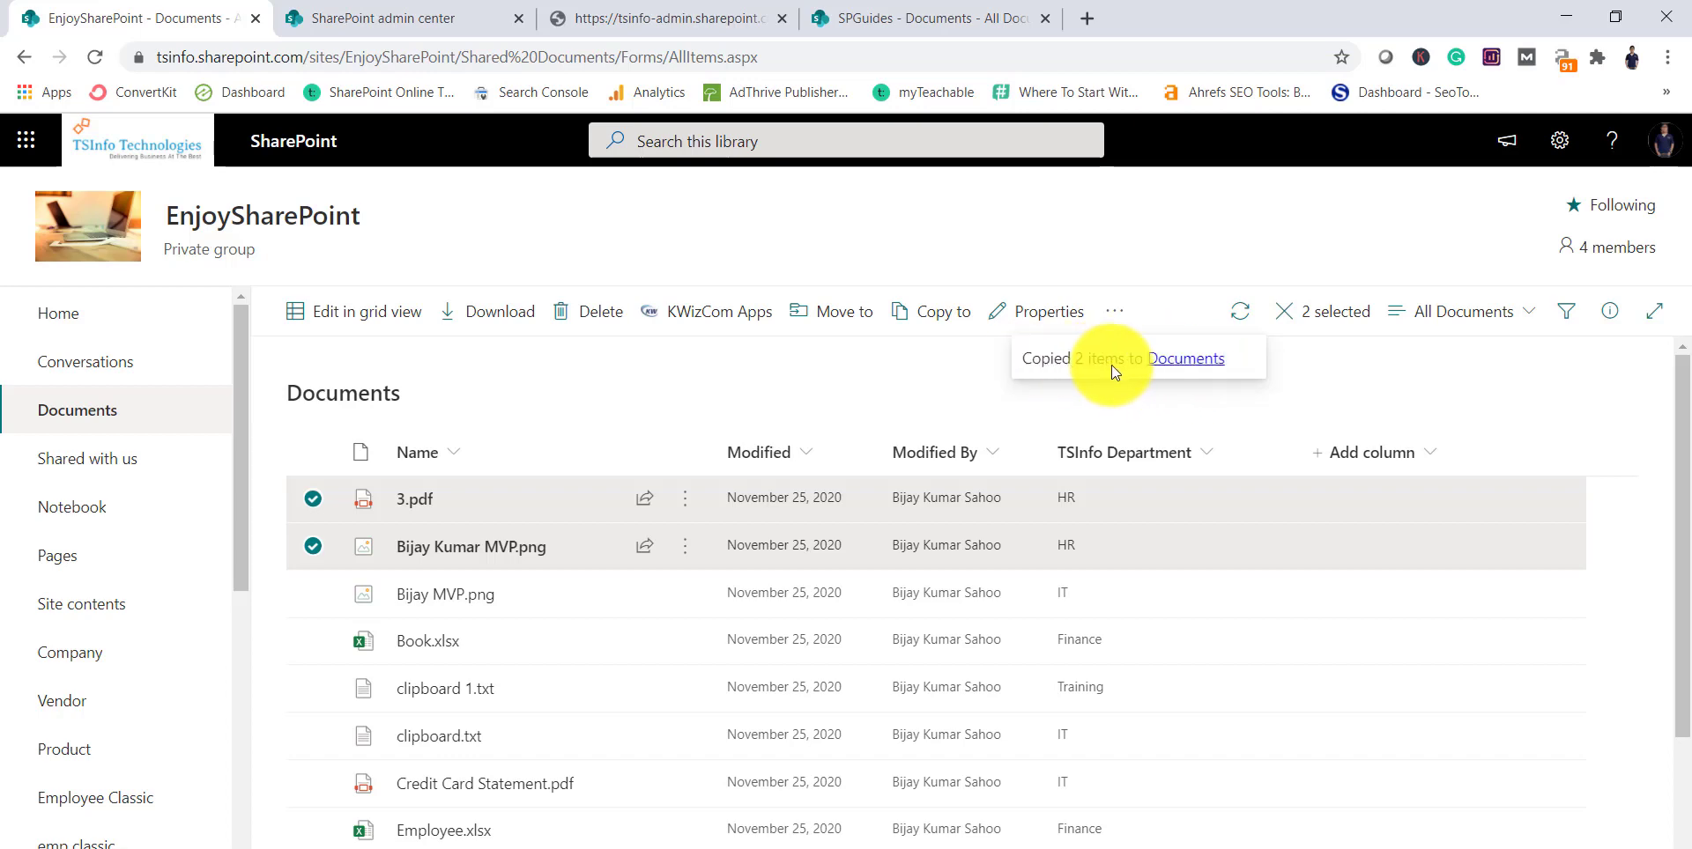
Open the SPGuides Documents library, reload it and check it for the two copied files
right_click(1182, 363)
key("Escape")
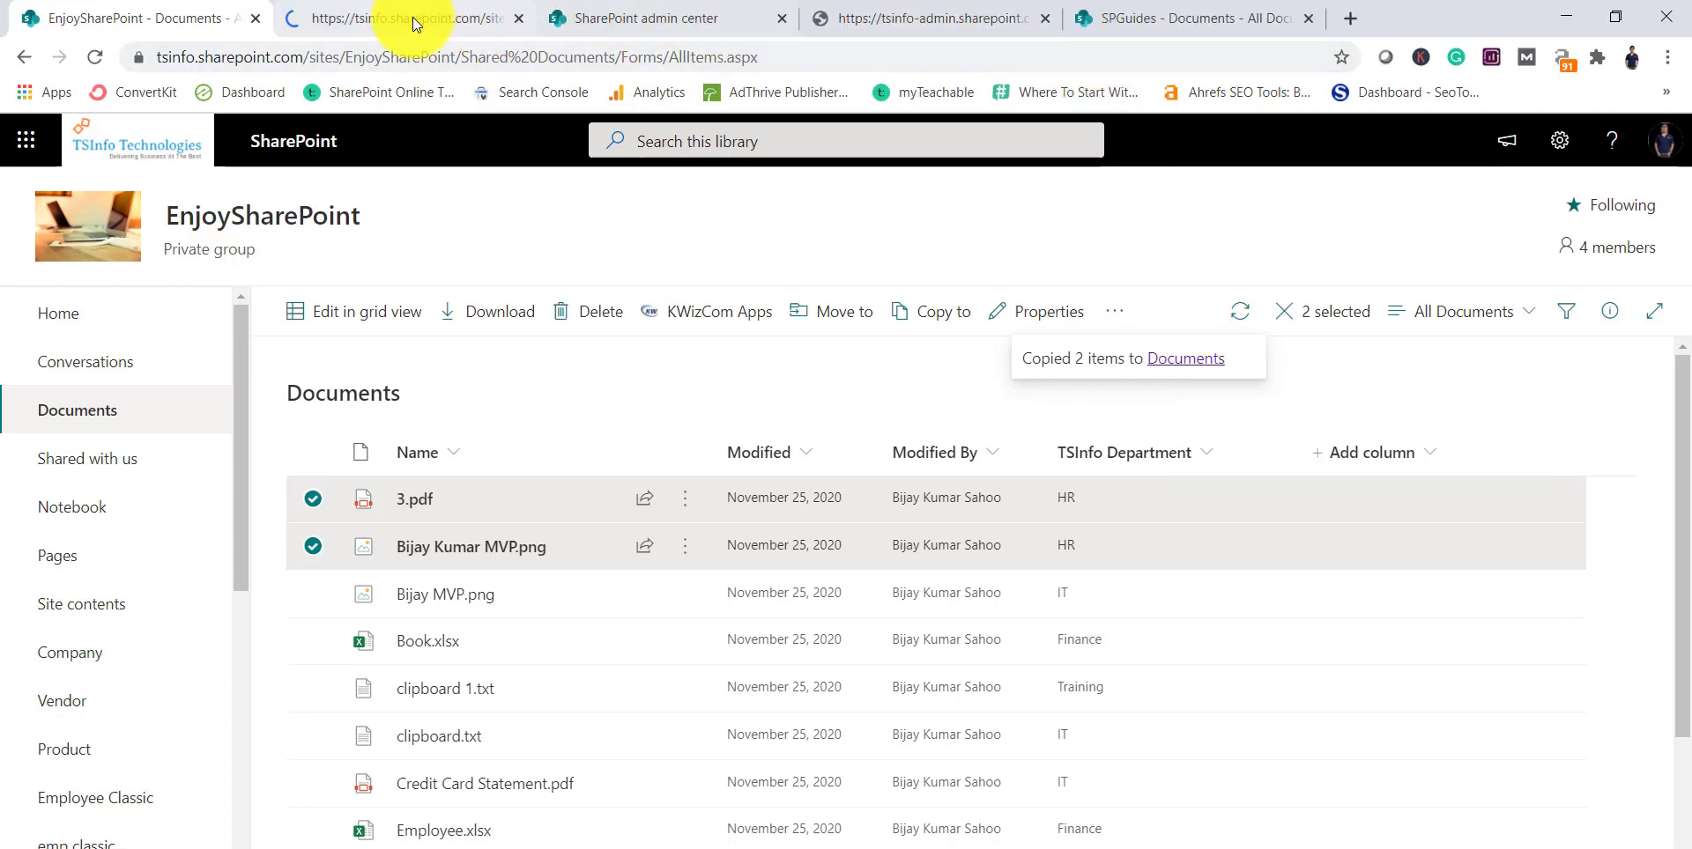
left_click(410, 17)
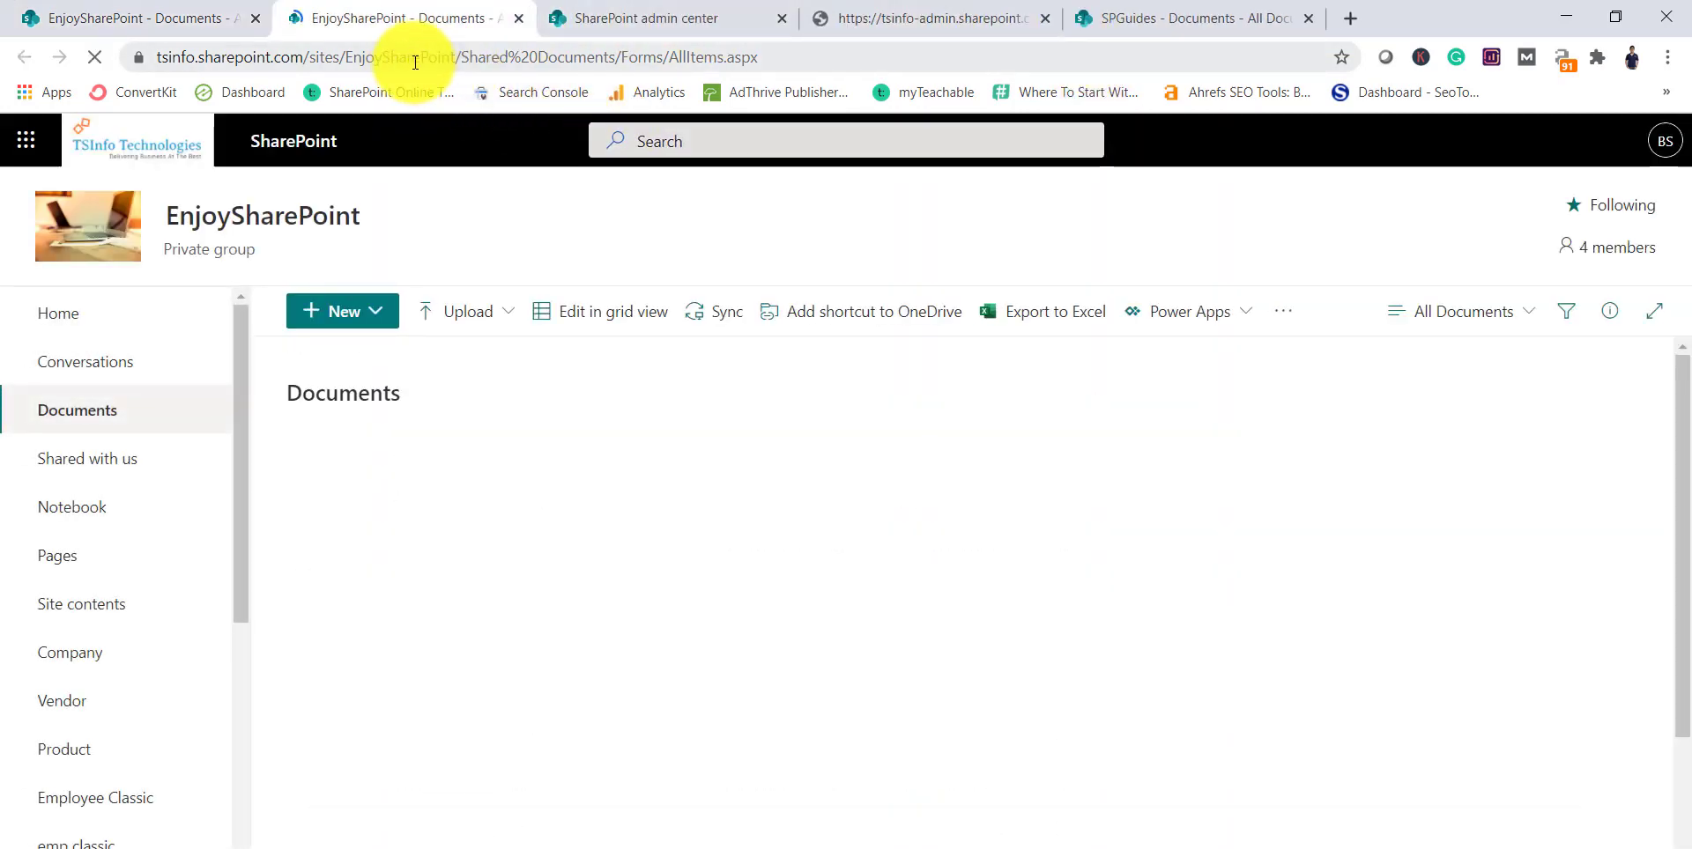
left_click(1207, 12)
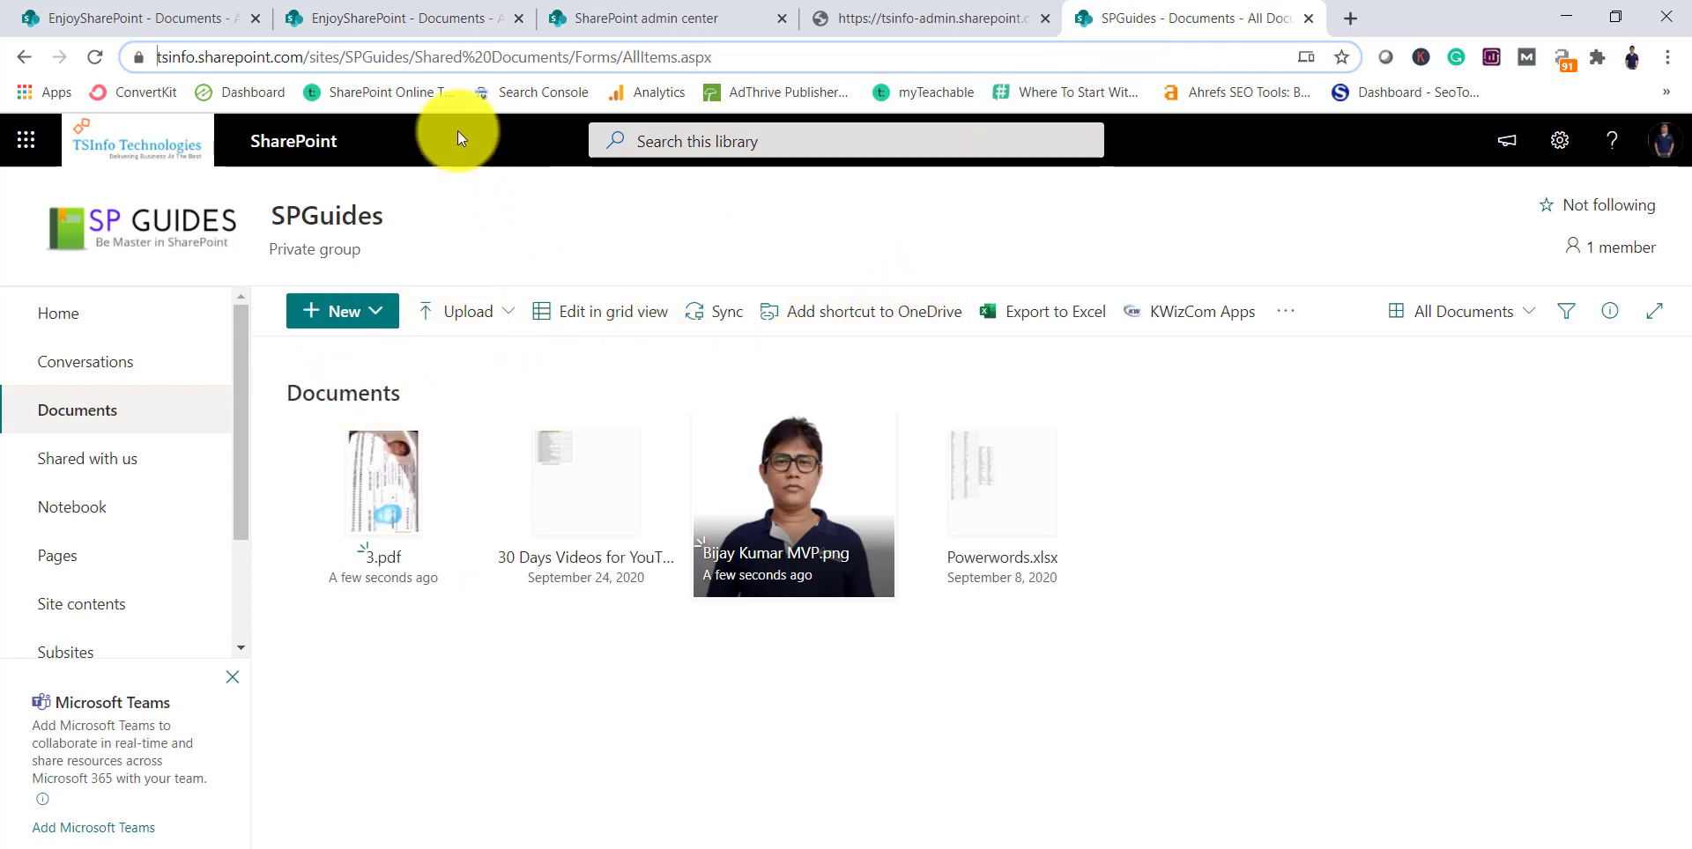
left_click(121, 406)
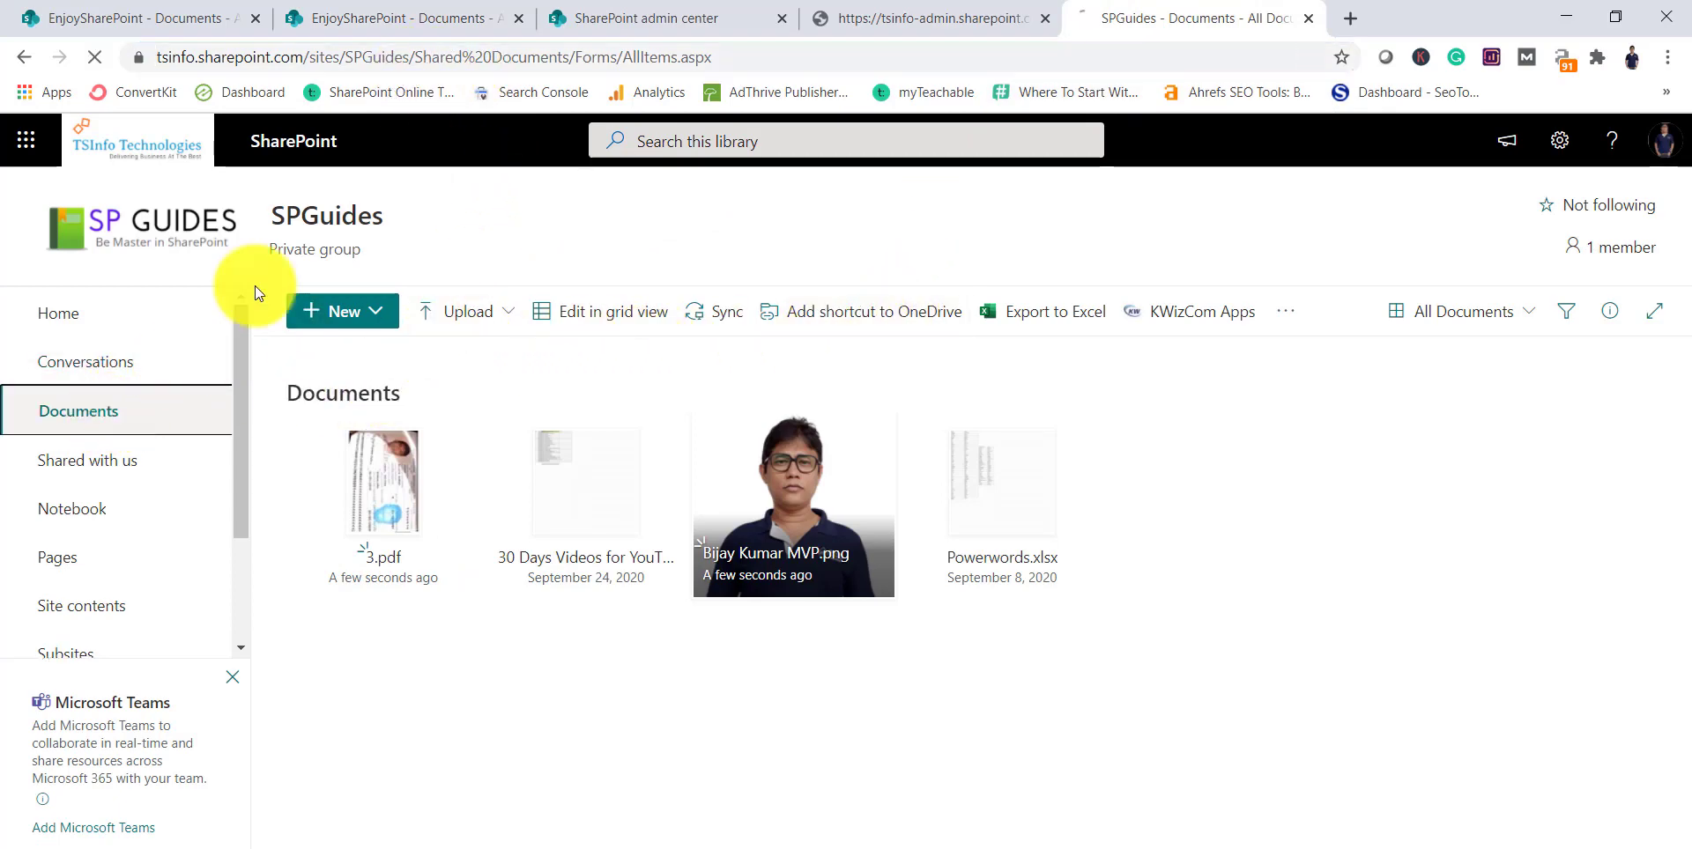
left_click_drag(414, 56, 333, 57)
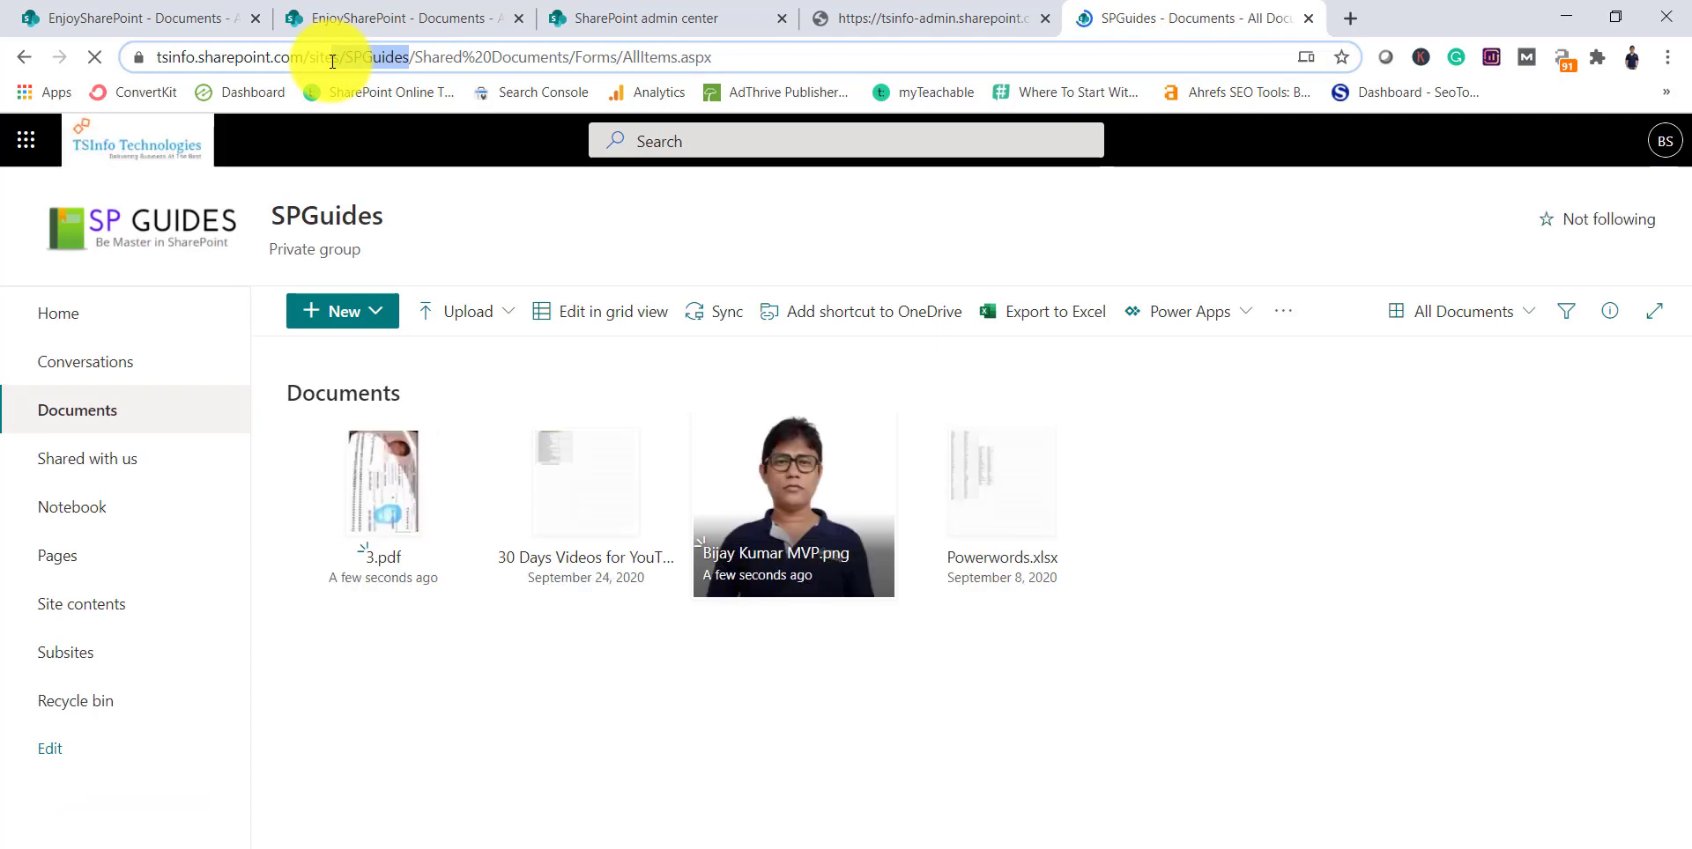
left_click(109, 416)
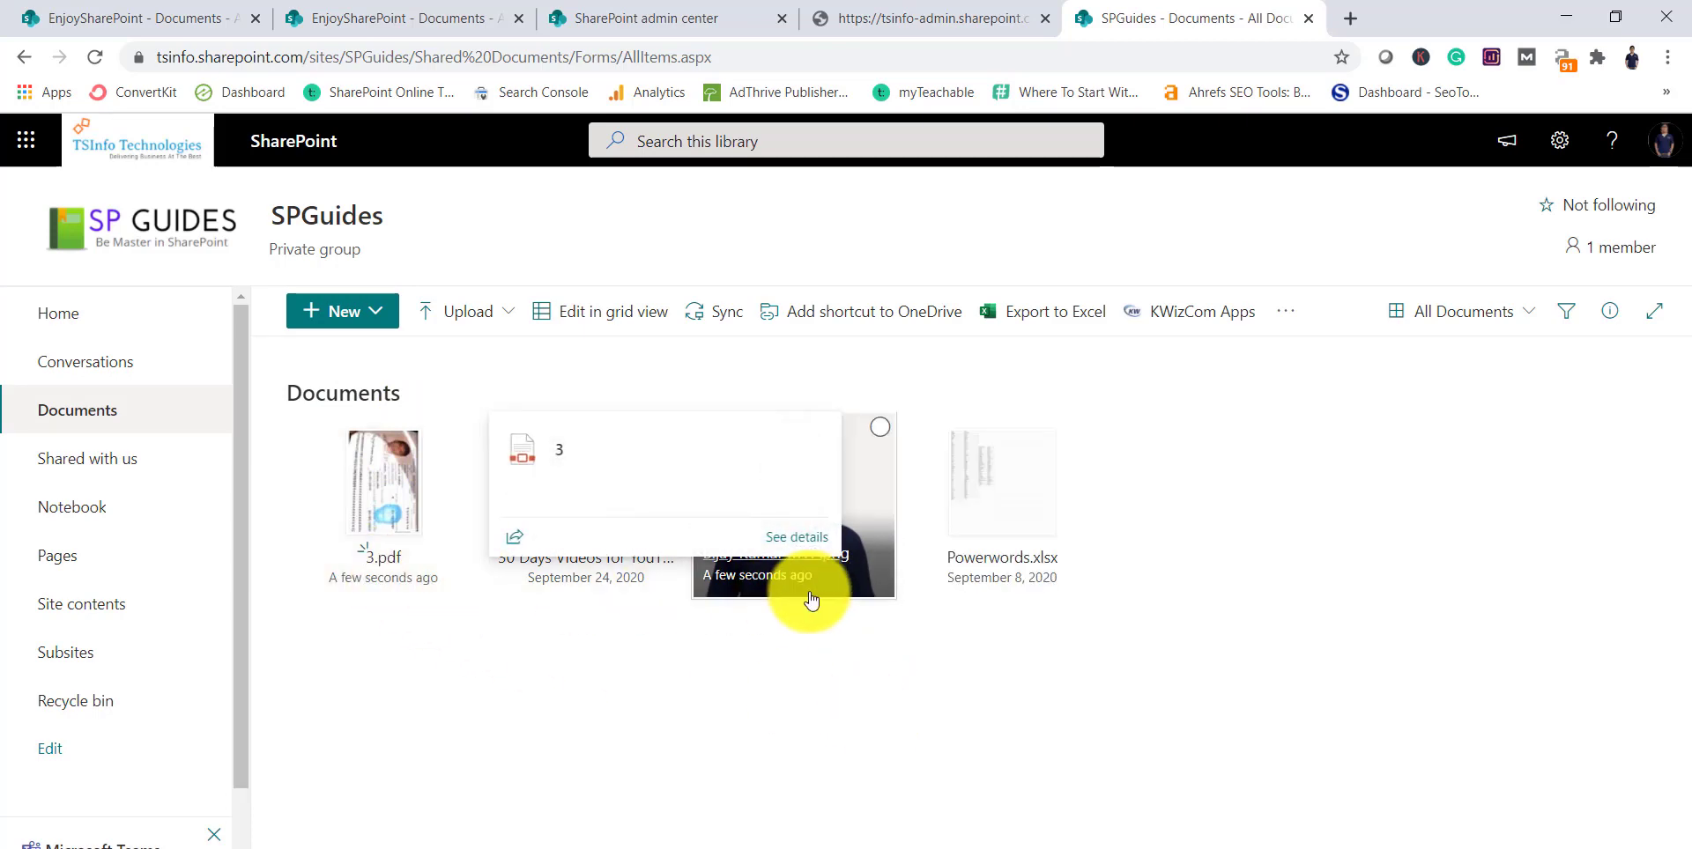
mouse_move(772, 568)
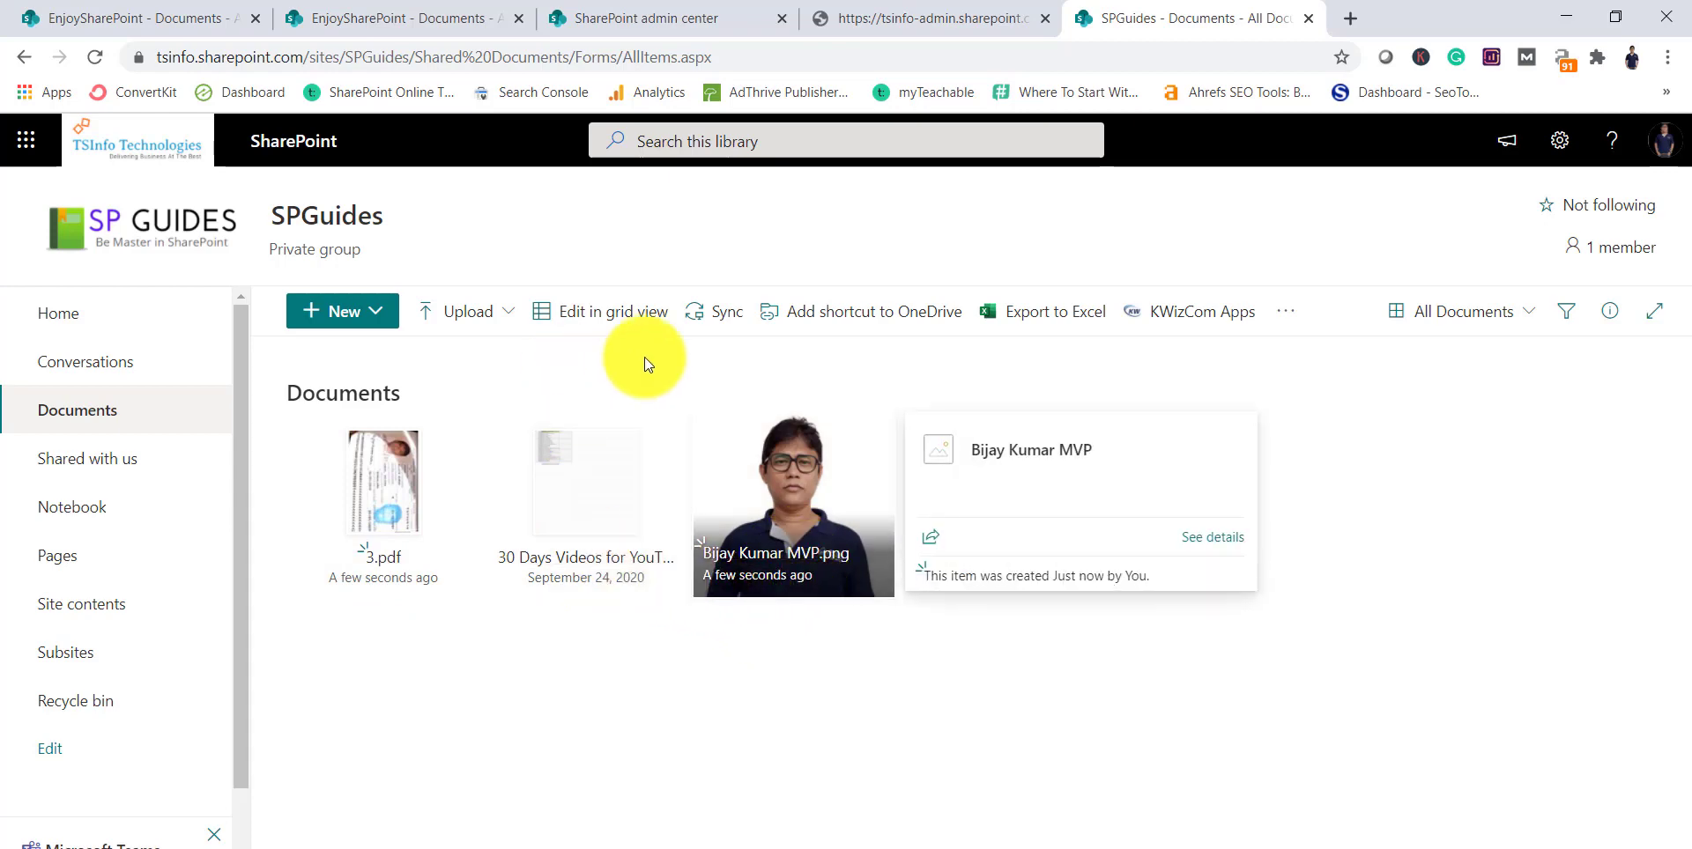
Copy 3.pdf from the EnjoySharePoint Documents library to the SPGuides Documents library again, keeping both files
left_click(125, 11)
left_click(884, 356)
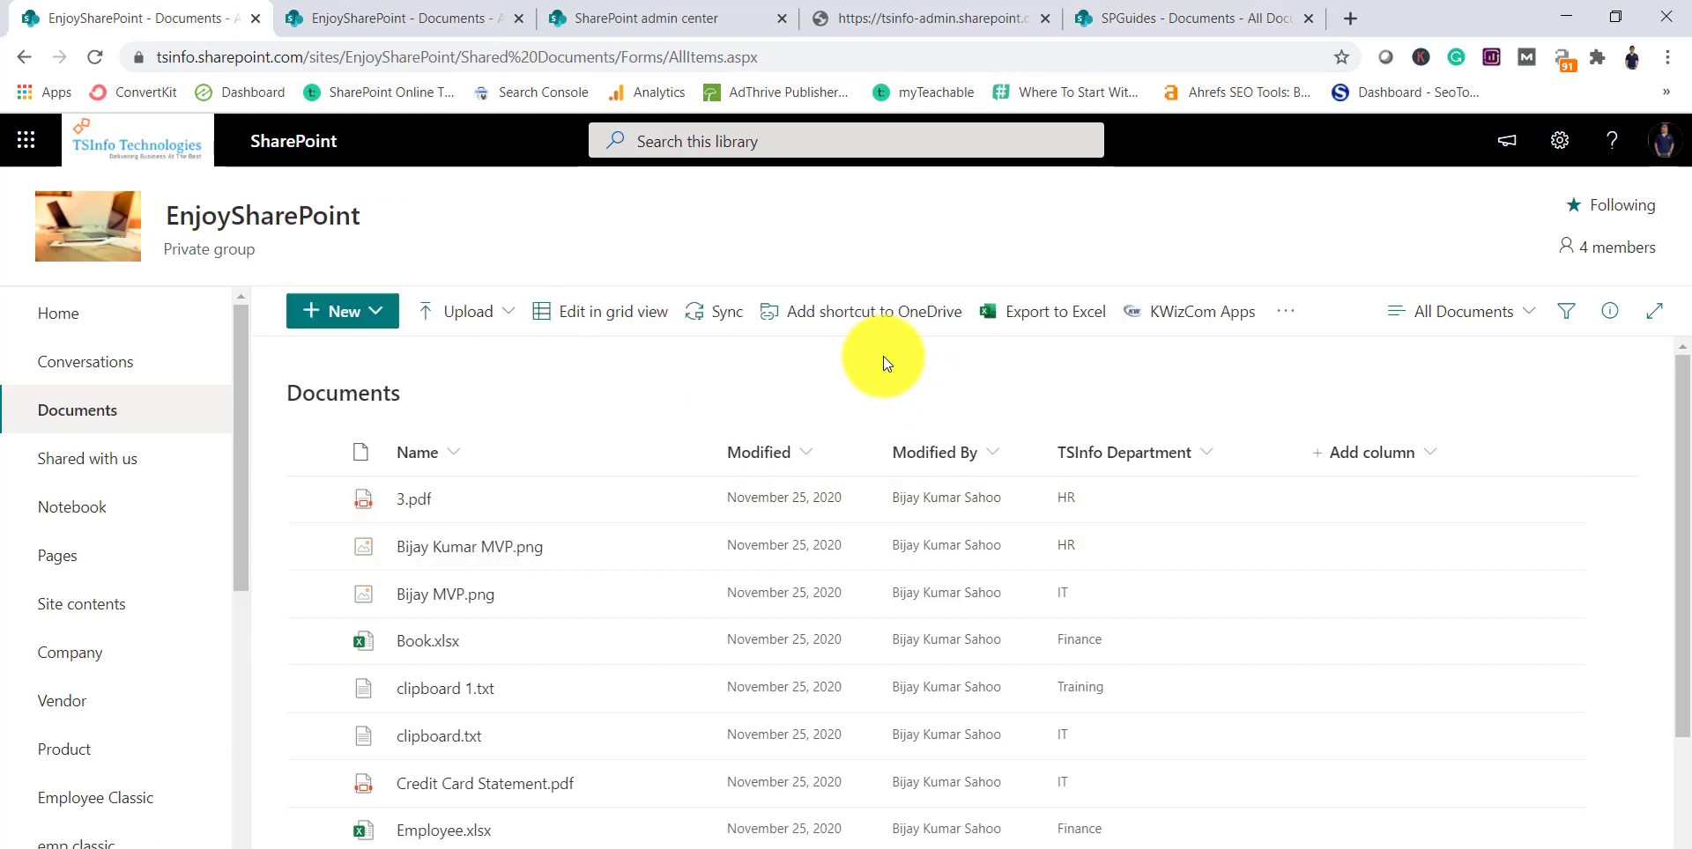
left_click(314, 498)
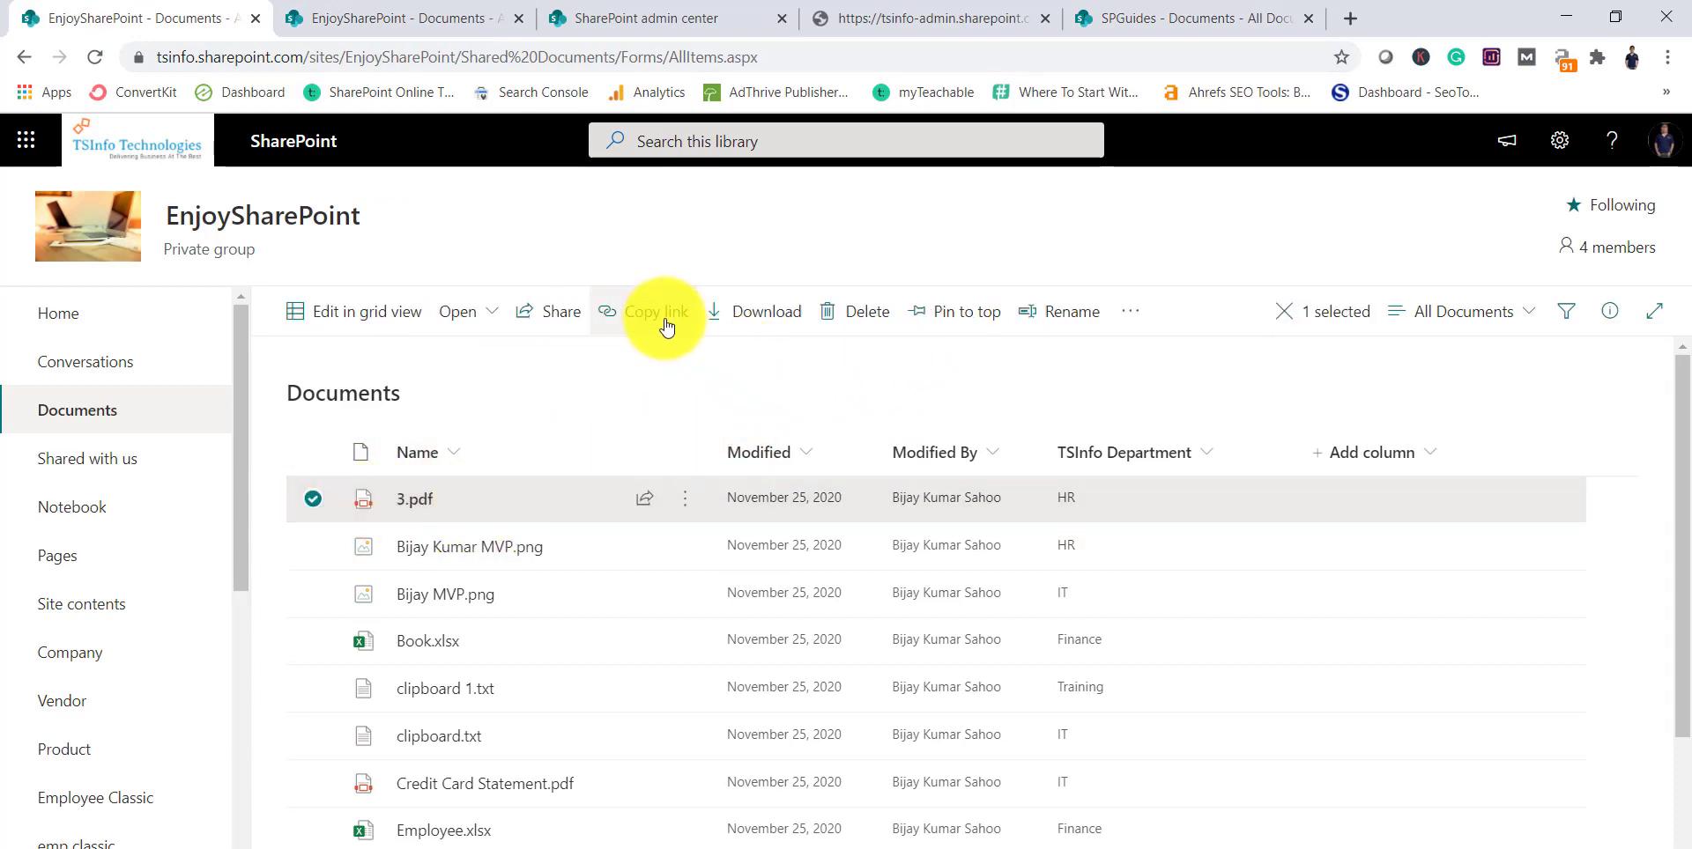
left_click(1137, 325)
left_click(1172, 515)
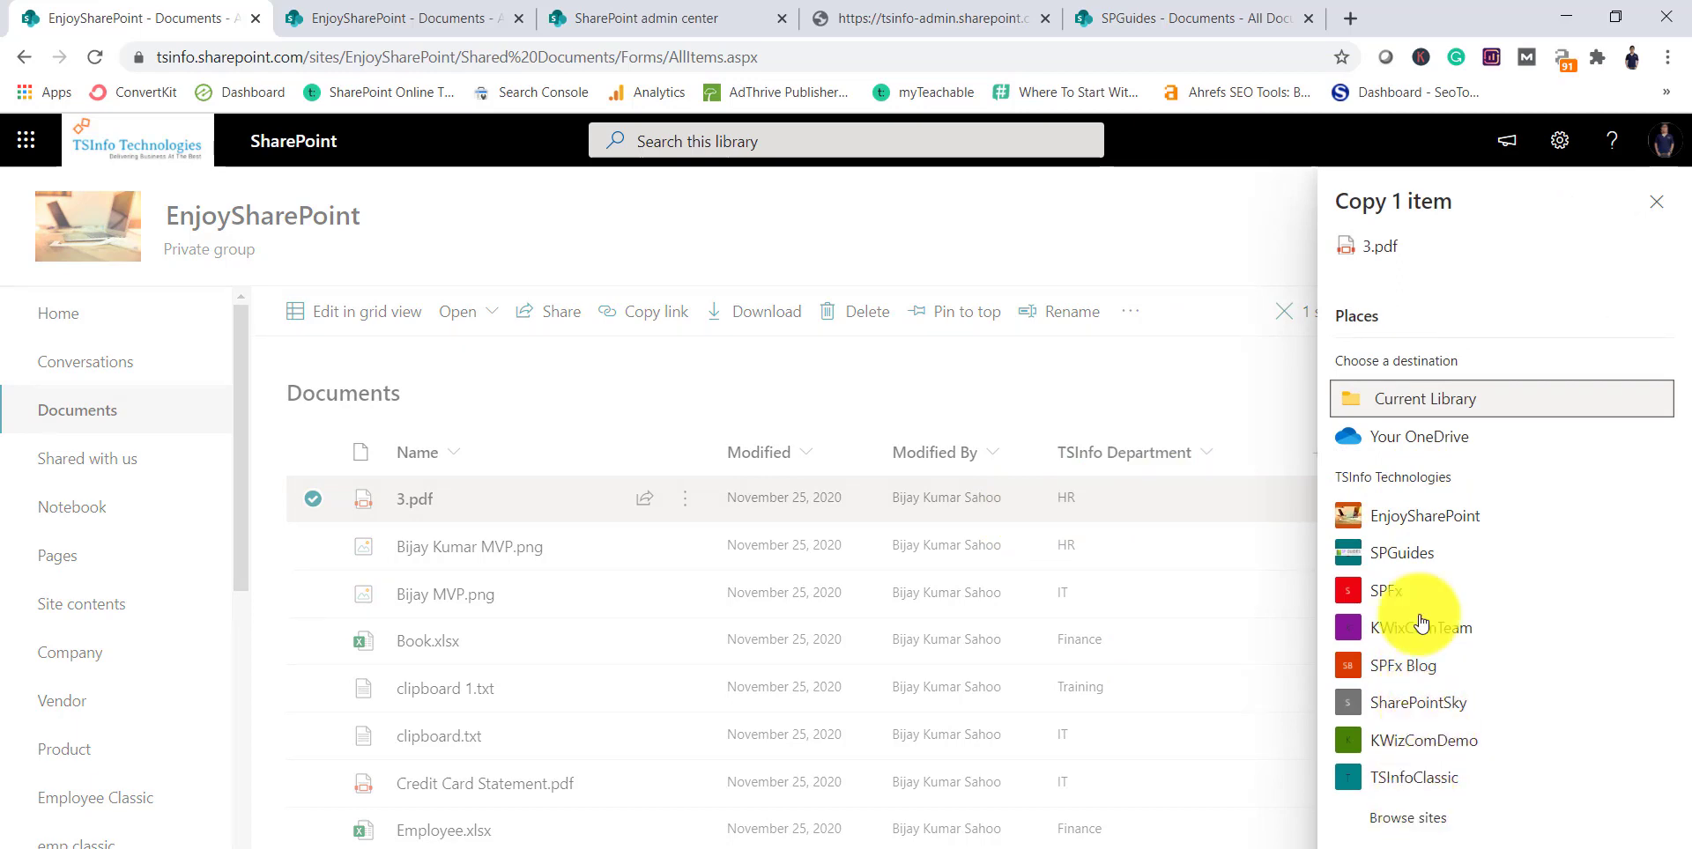
left_click(1401, 557)
left_click(1445, 393)
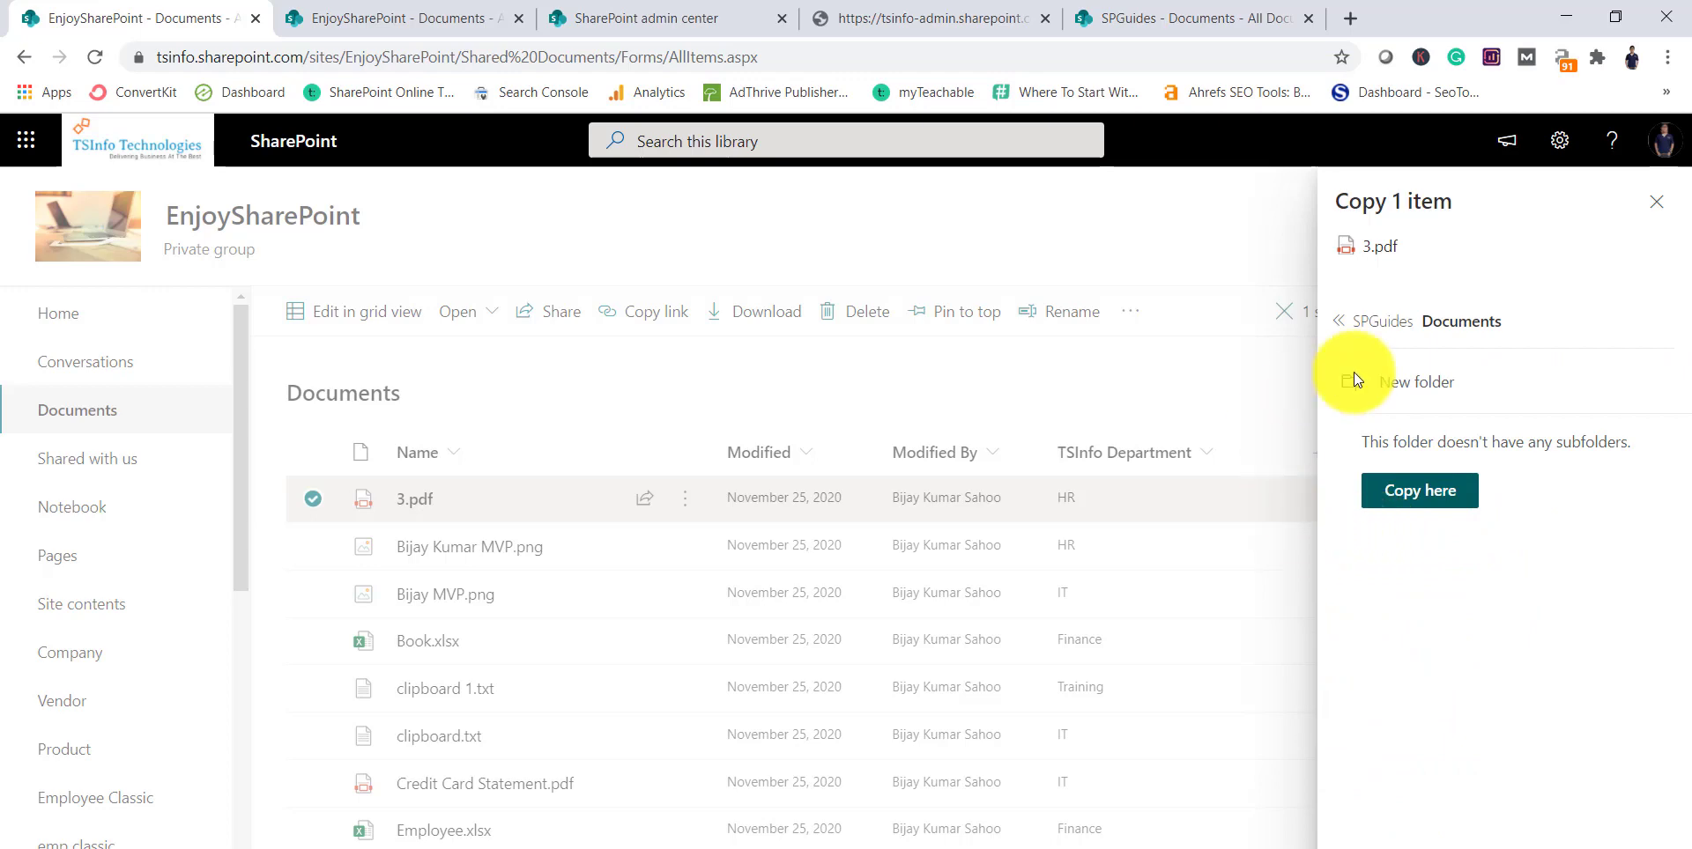
left_click(1427, 489)
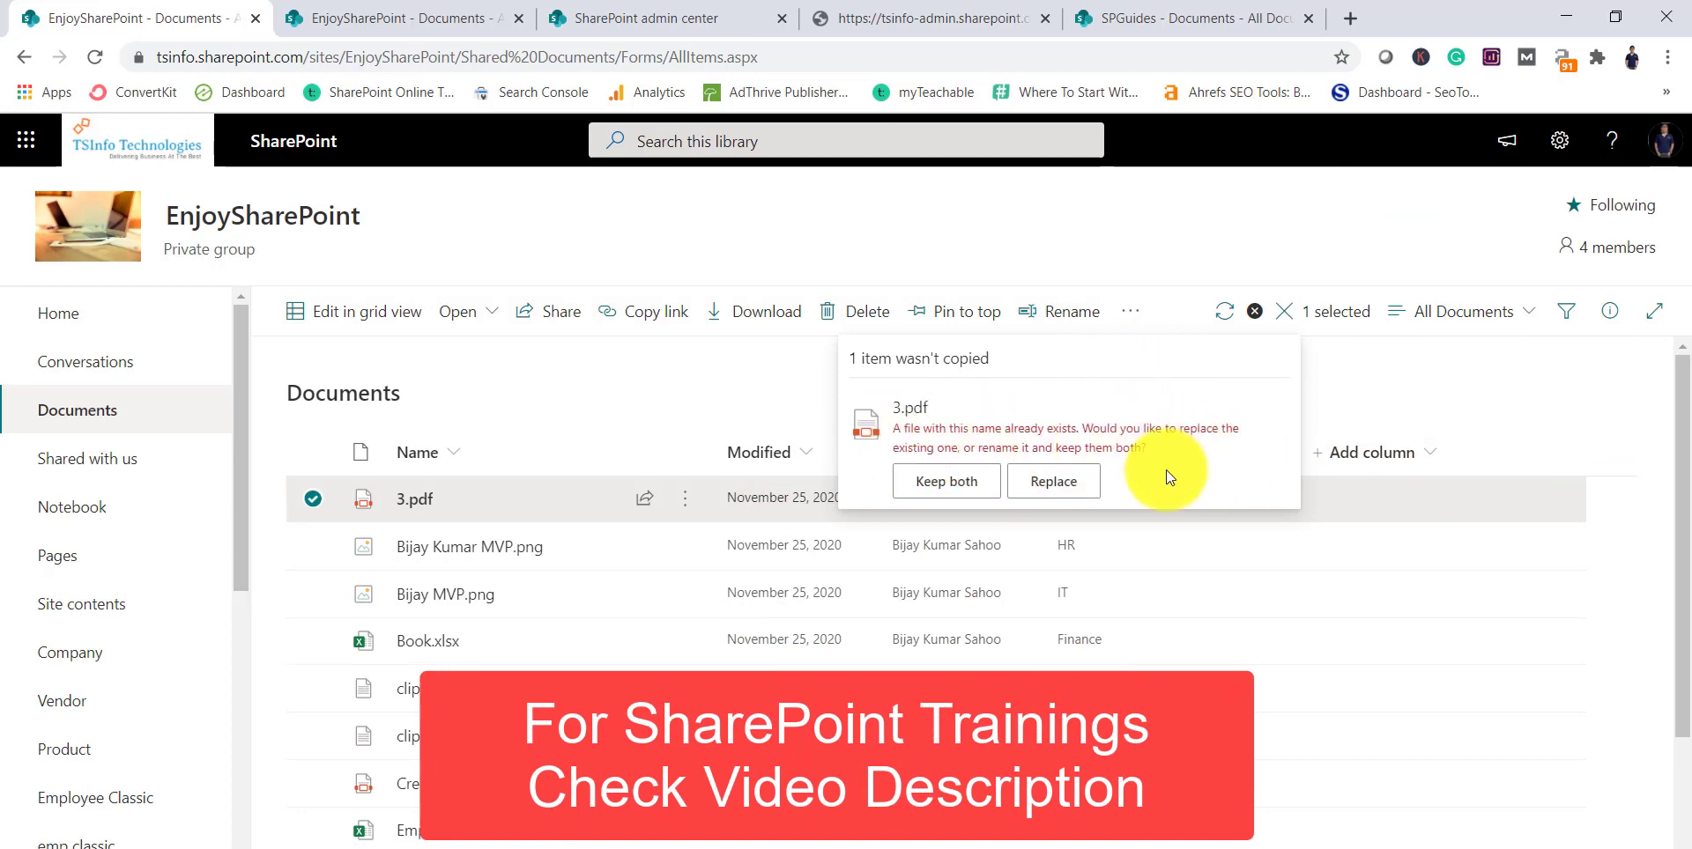
left_click(946, 481)
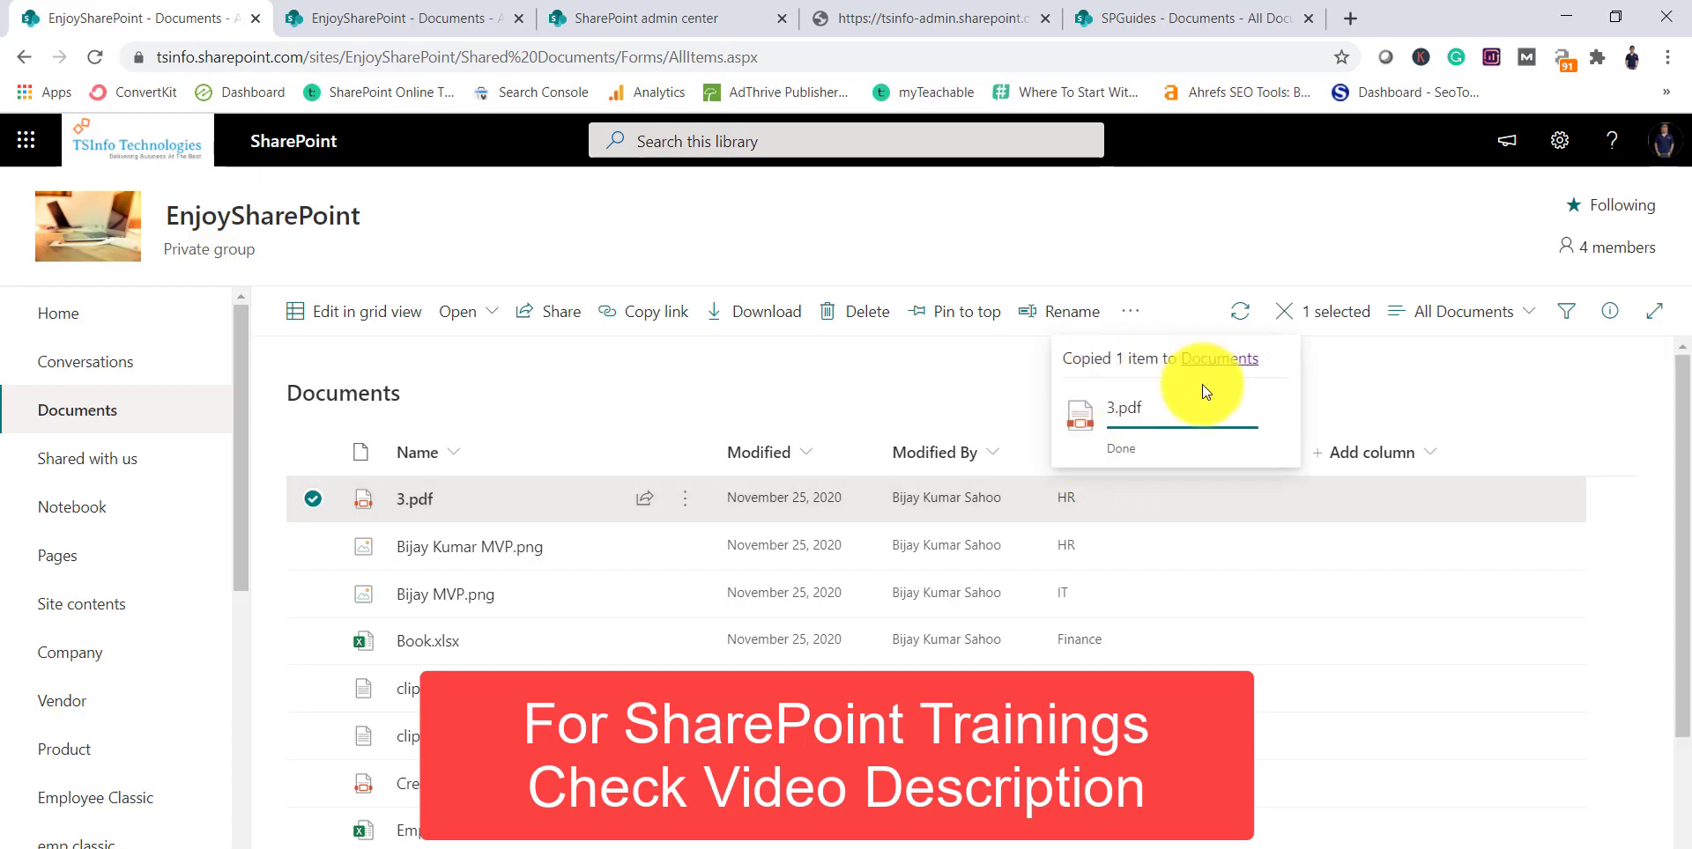
Reload the SPGuides Documents library and compare the original 3.pdf with its second copy
mouse_move(980, 654)
left_click(1160, 16)
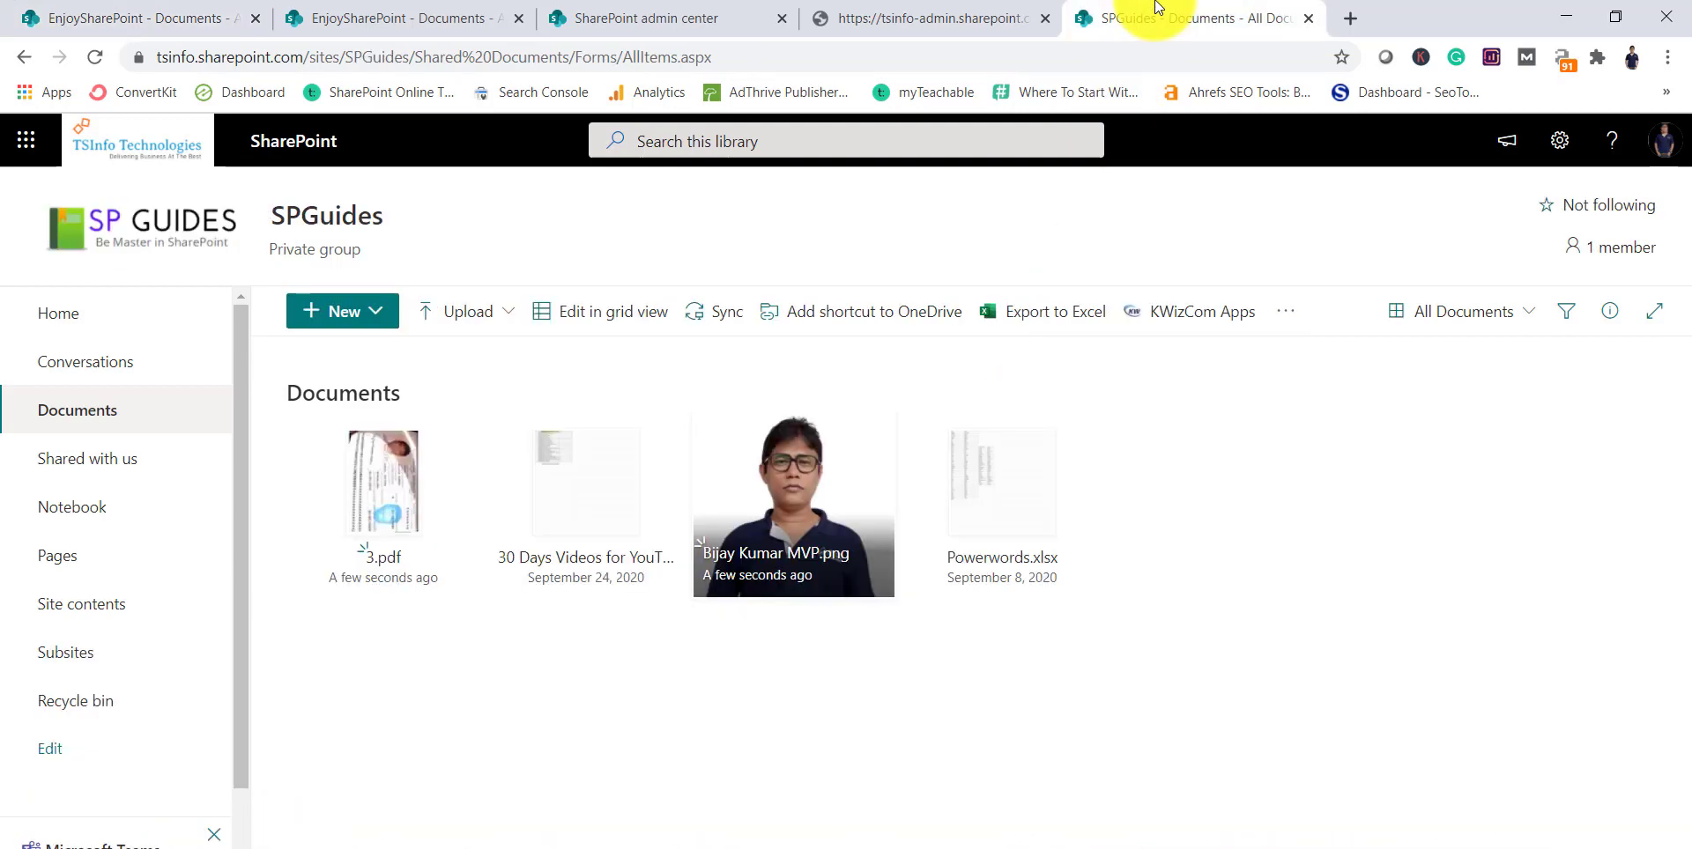
left_click(745, 58)
key("Return")
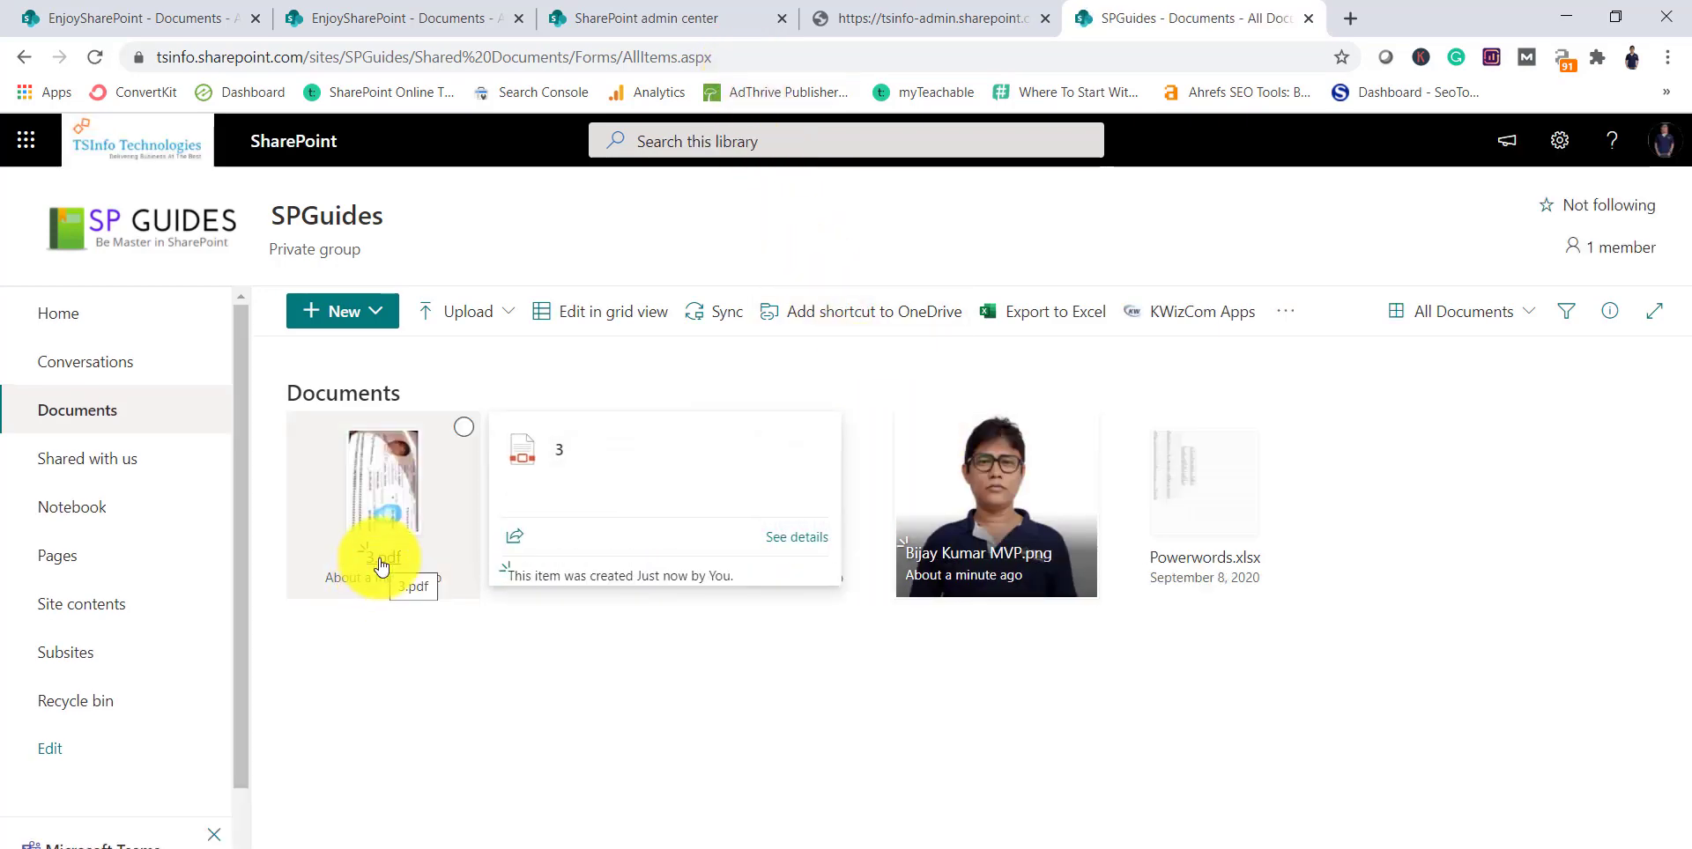
mouse_move(779, 572)
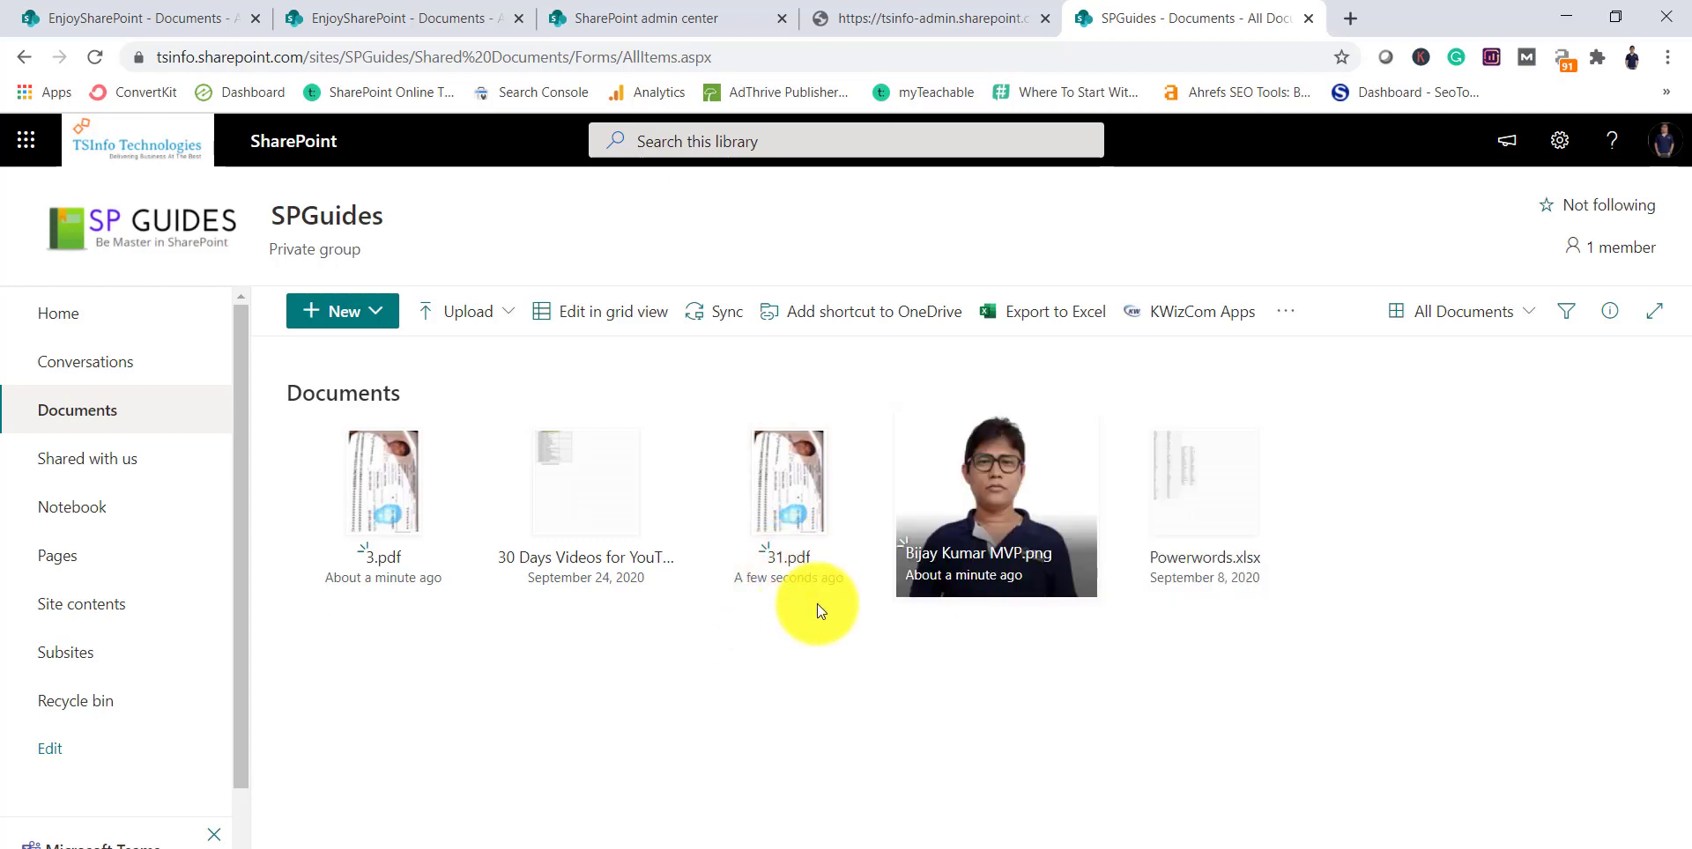
In the EnjoySharePoint Documents library, select only Credit Card Statement.pdf and request its move to the Documents library of the SPGuides site
left_click(183, 13)
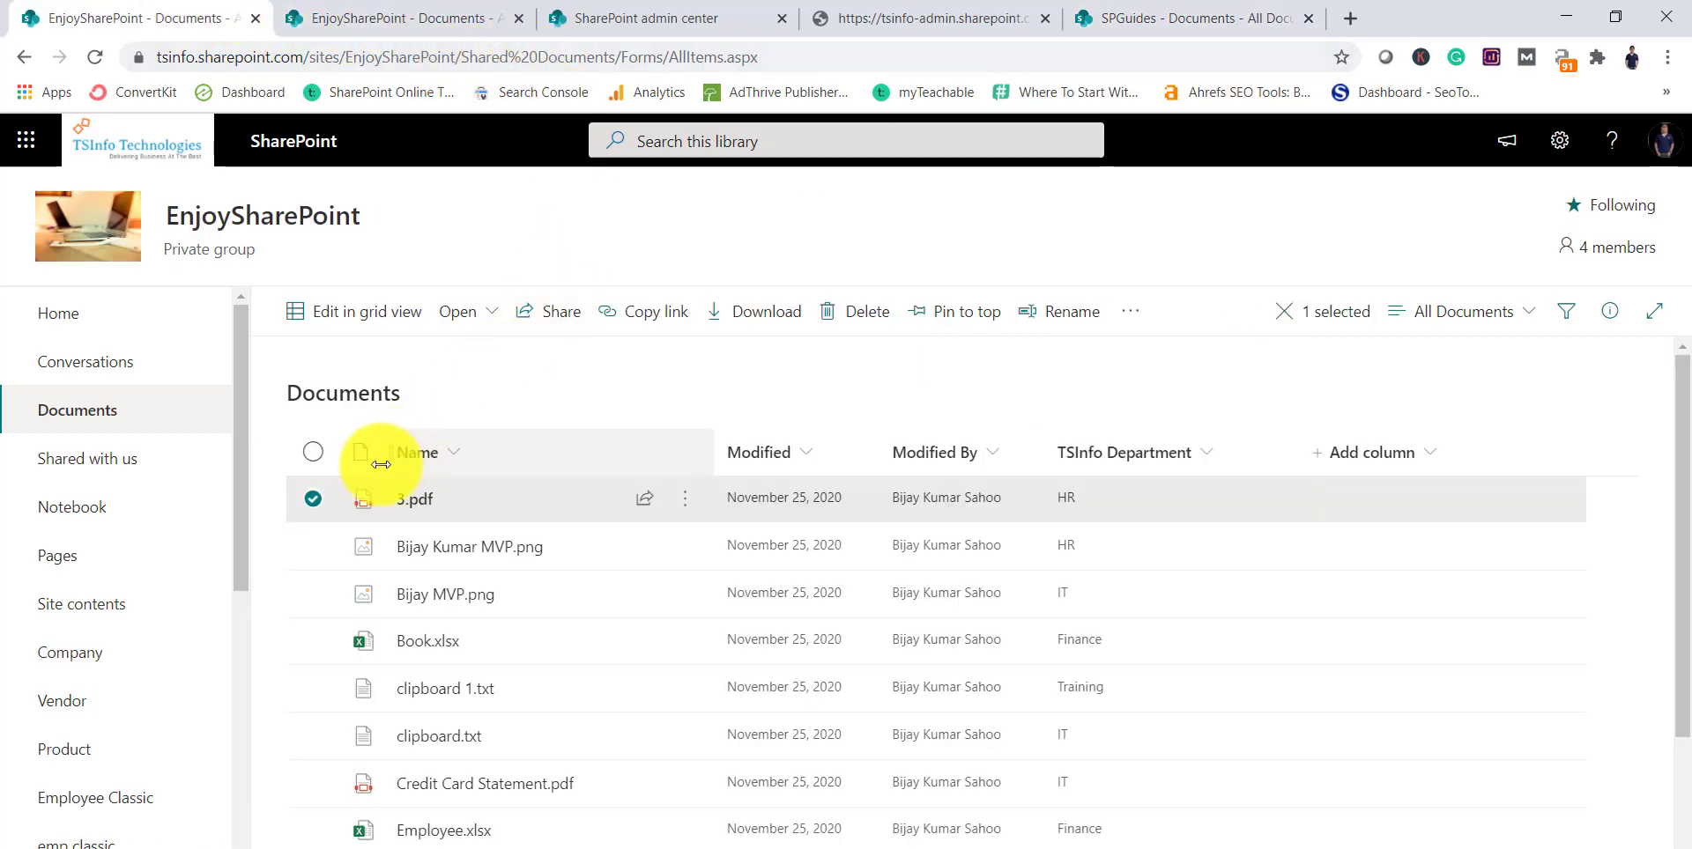
left_click(313, 500)
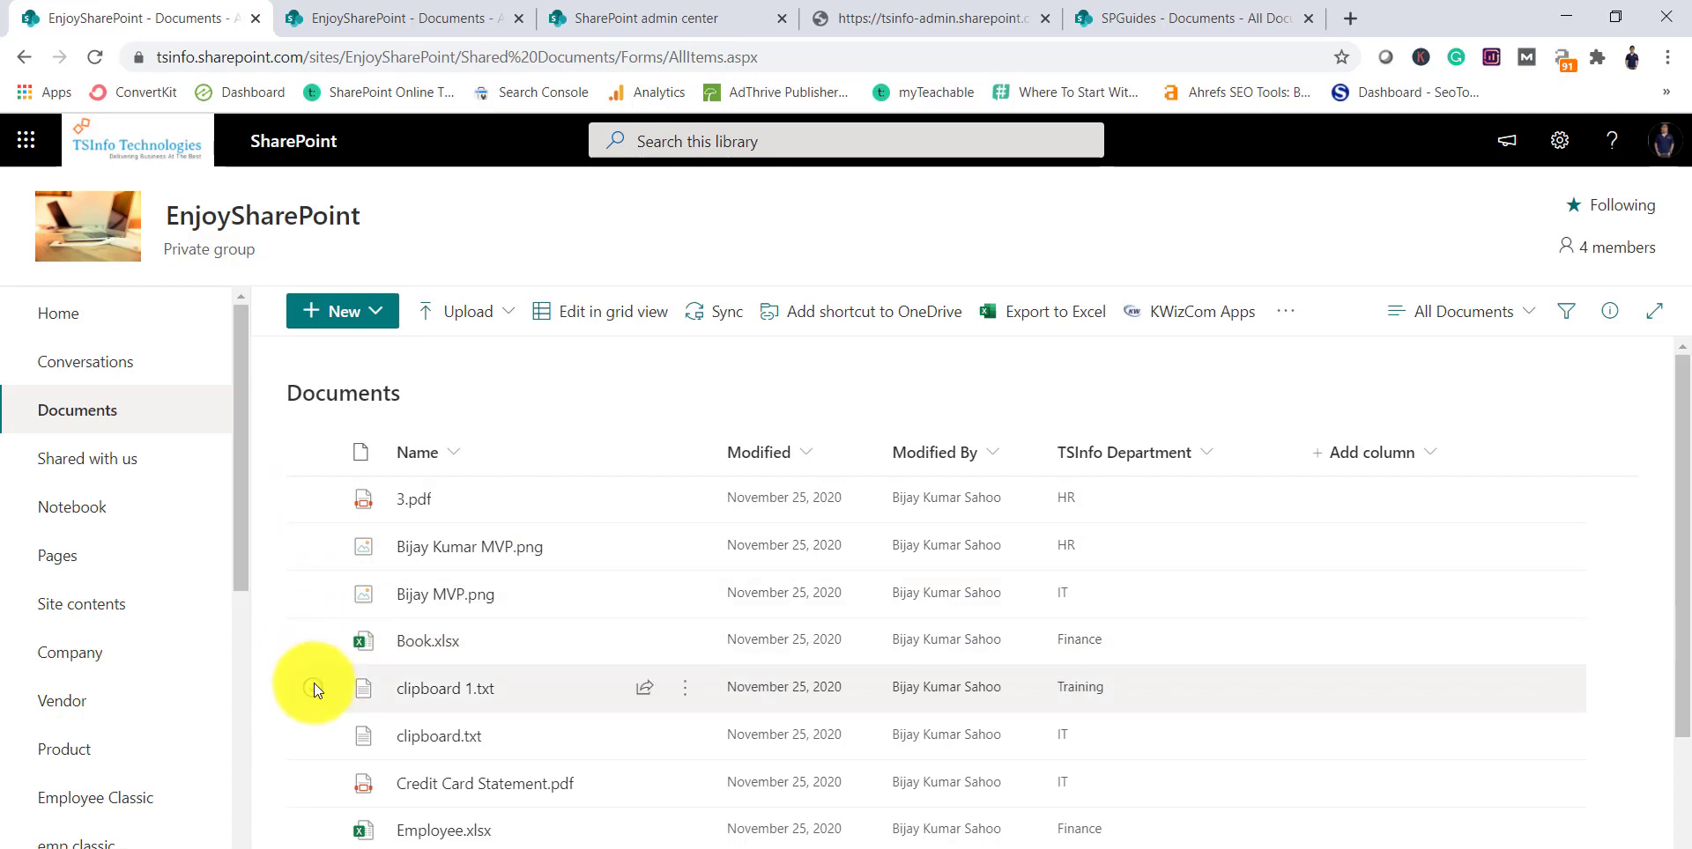
left_click(319, 766)
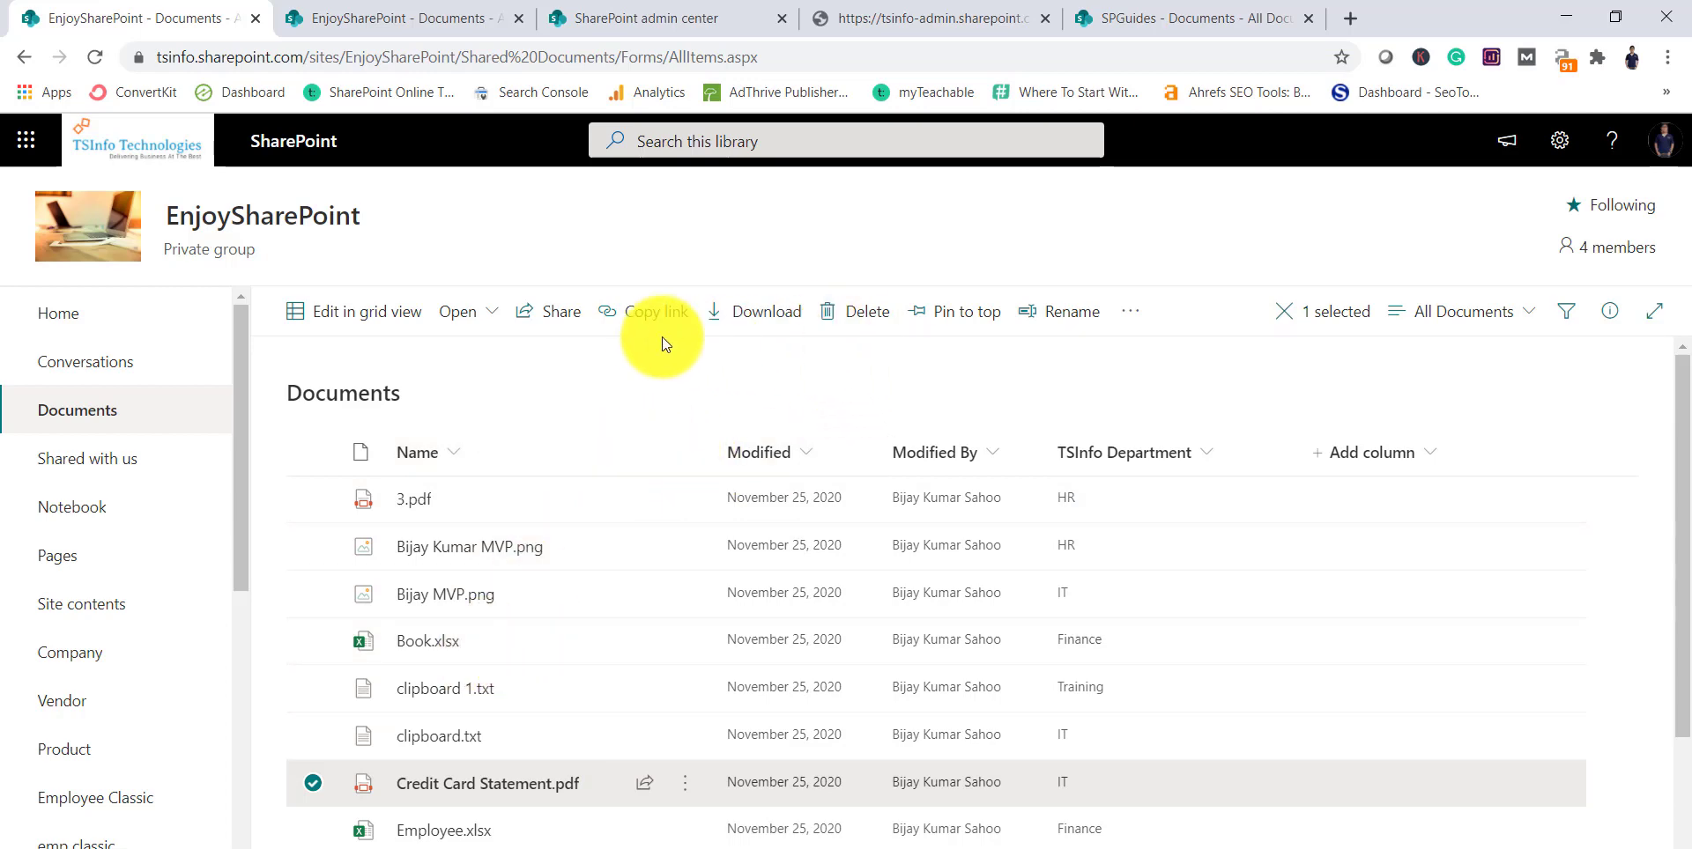
left_click(1130, 313)
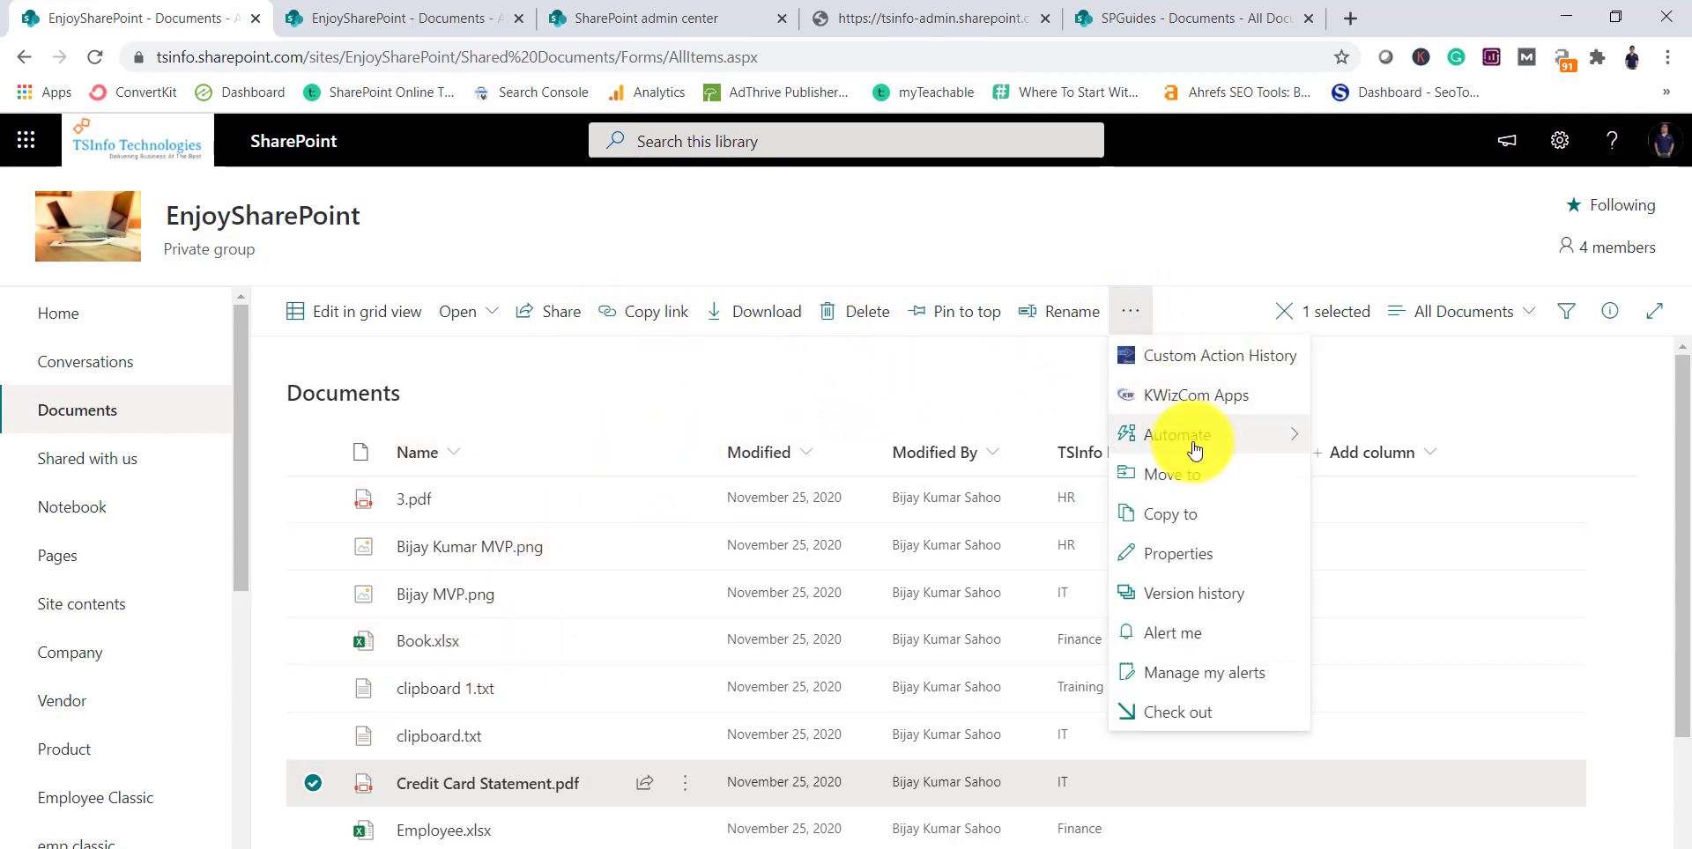
left_click(1200, 475)
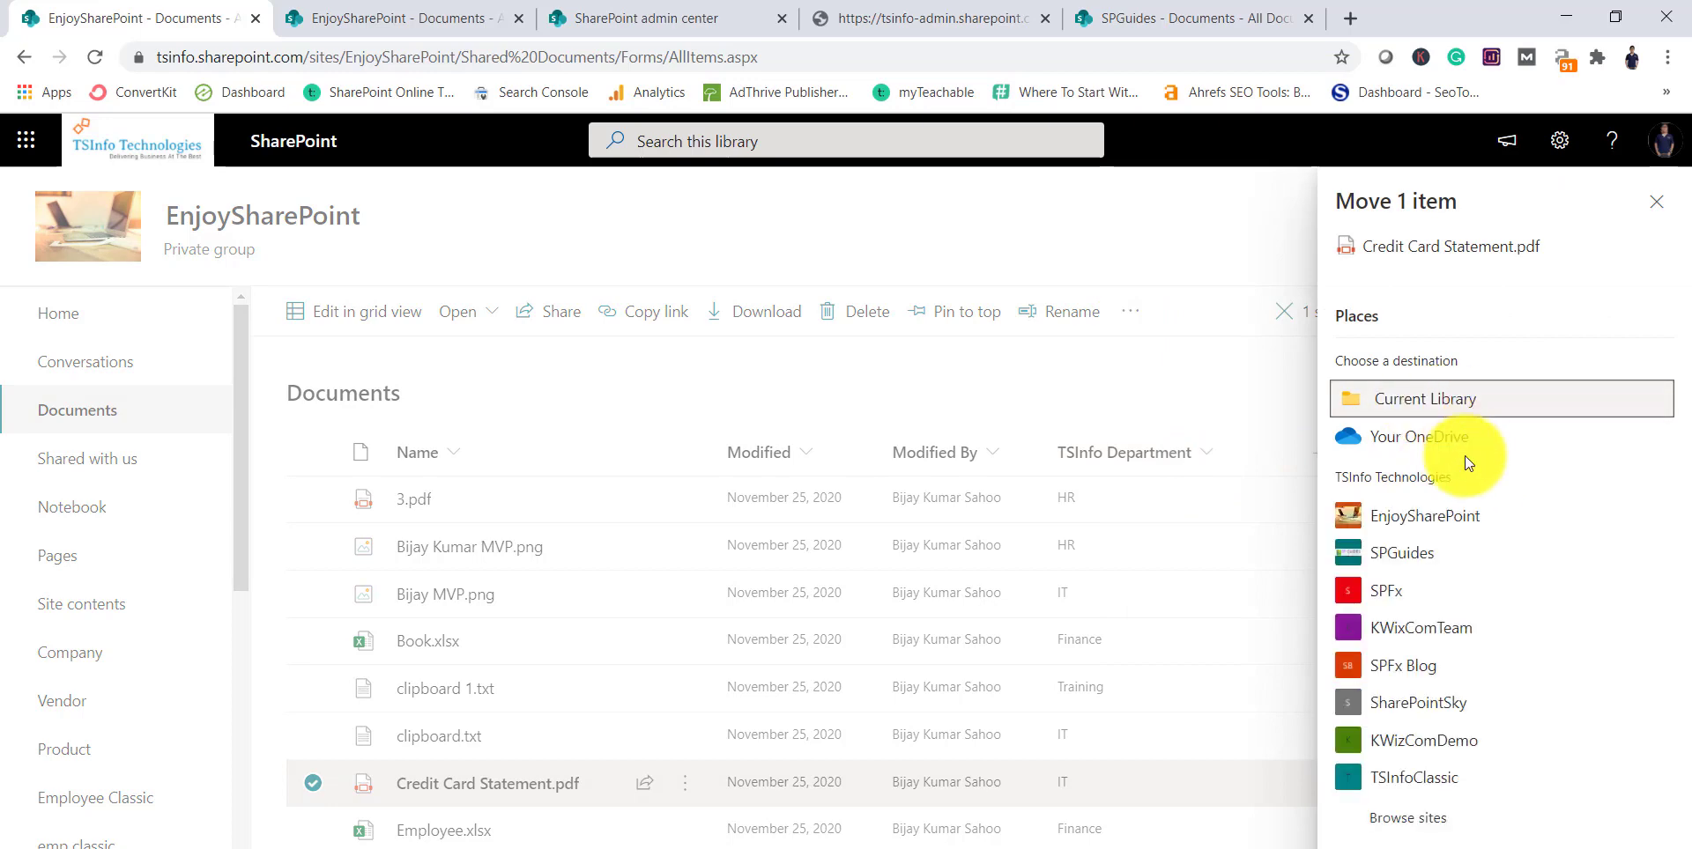
left_click(1434, 555)
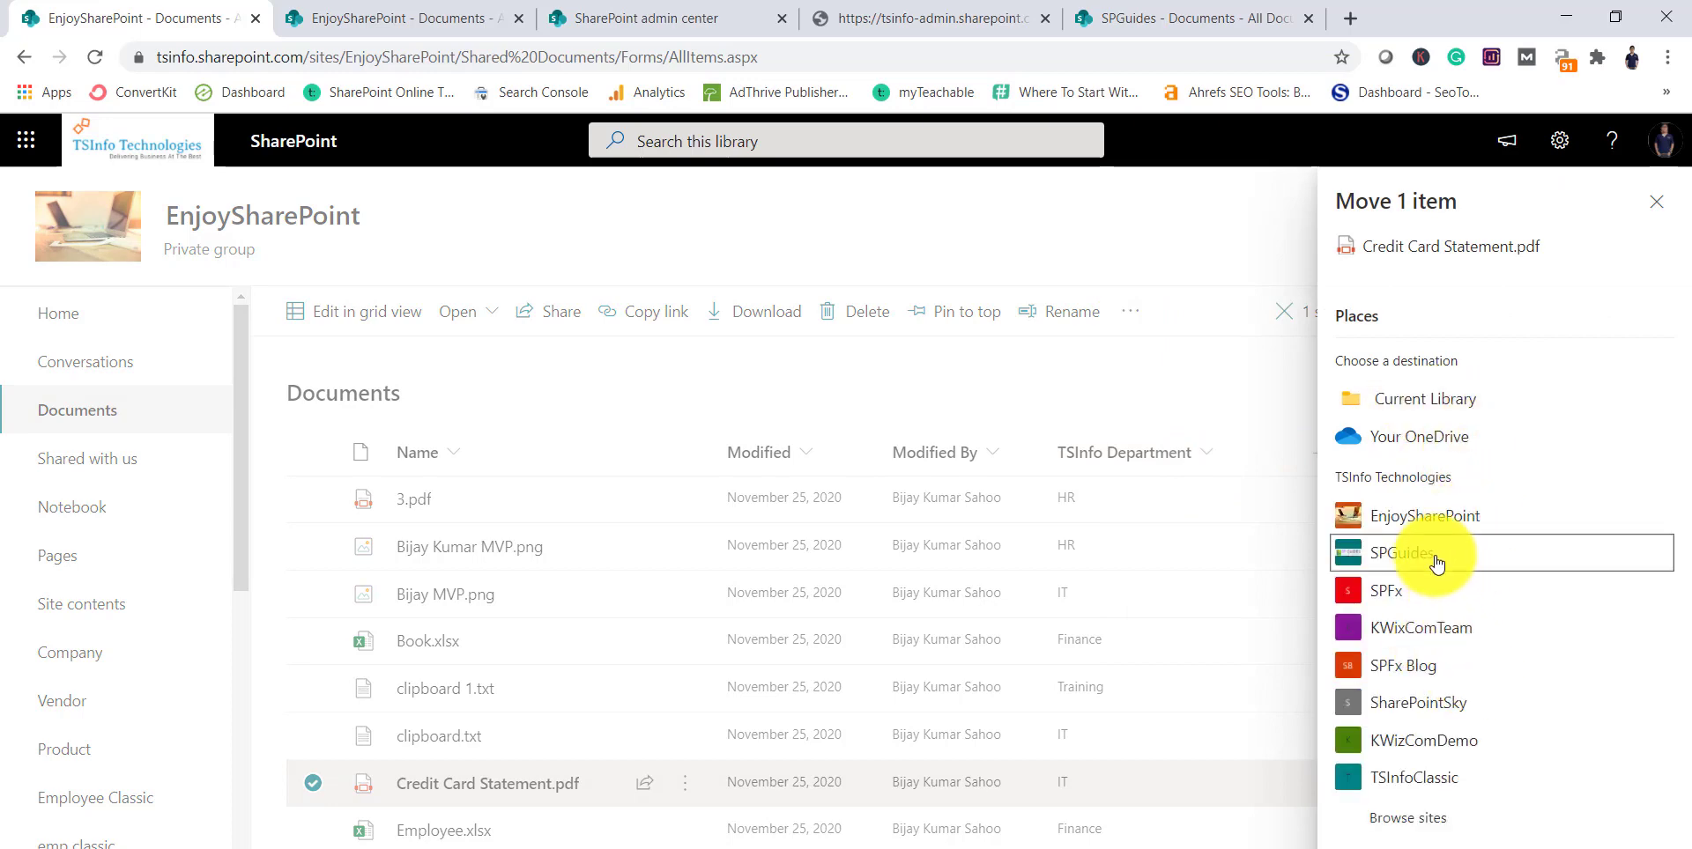
left_click(1438, 401)
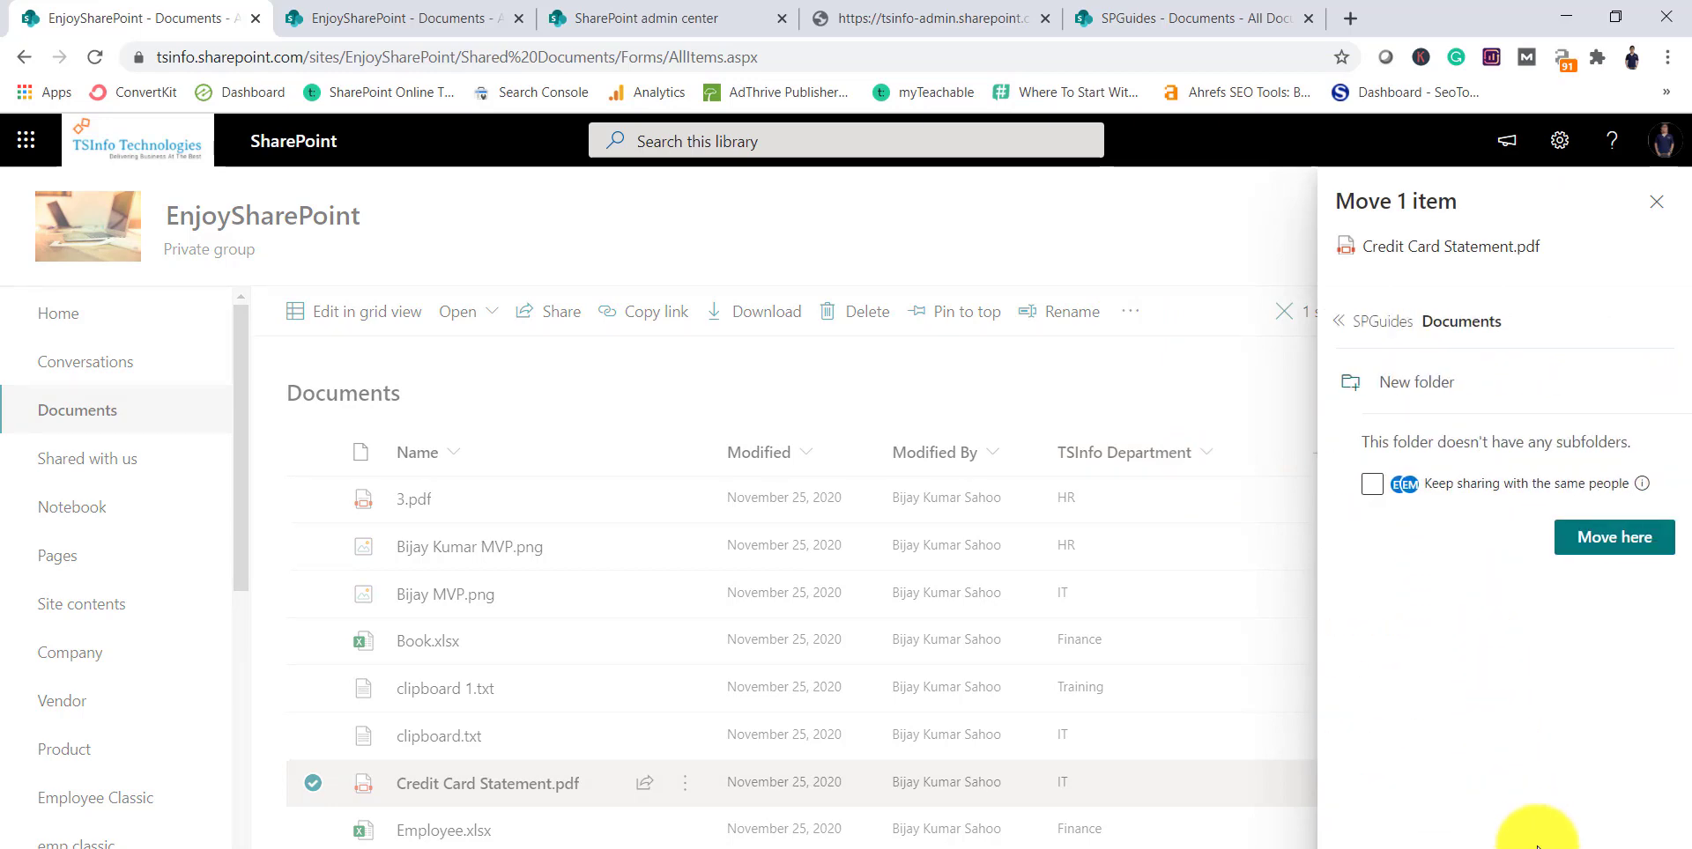
left_click(1614, 534)
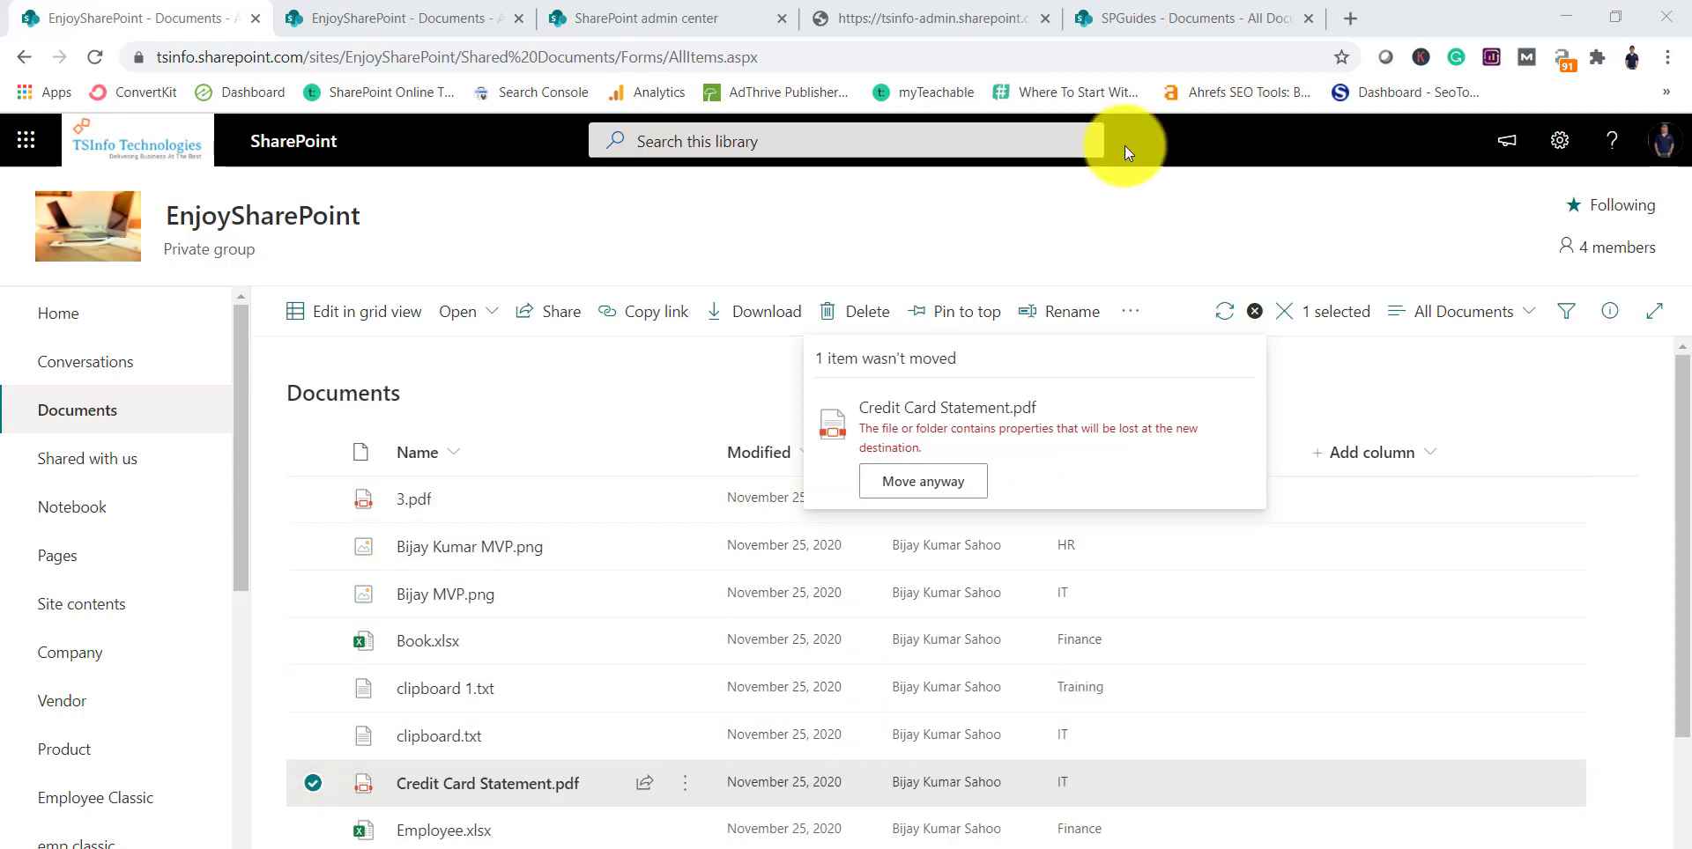
Display the SPGuides Documents library in the List layout and check its files
left_click(1151, 16)
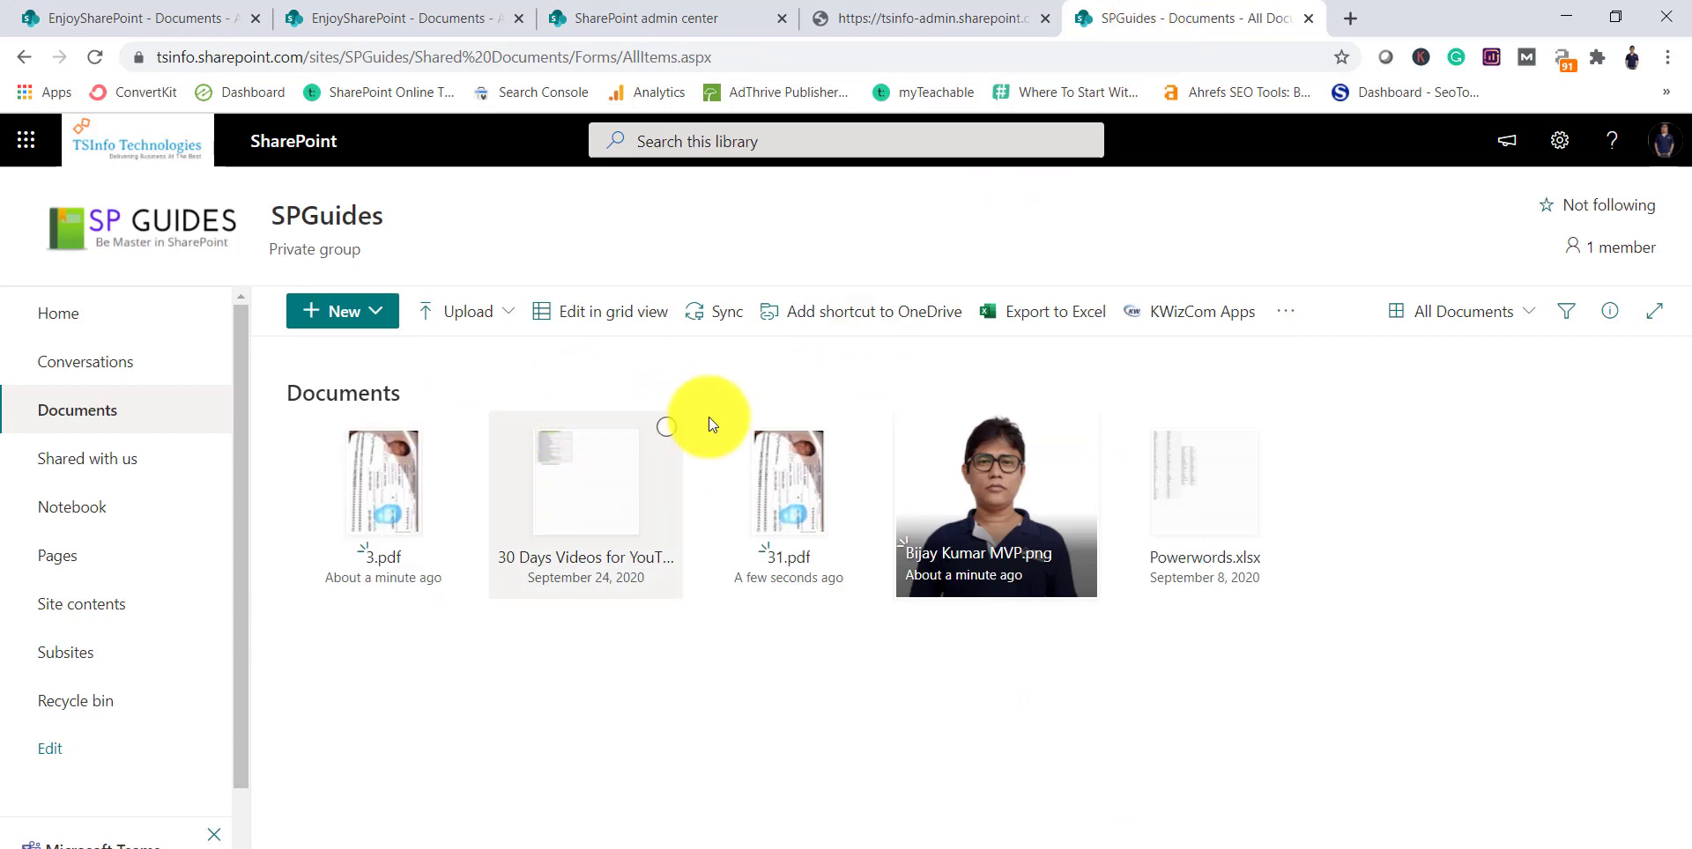
left_click(1515, 314)
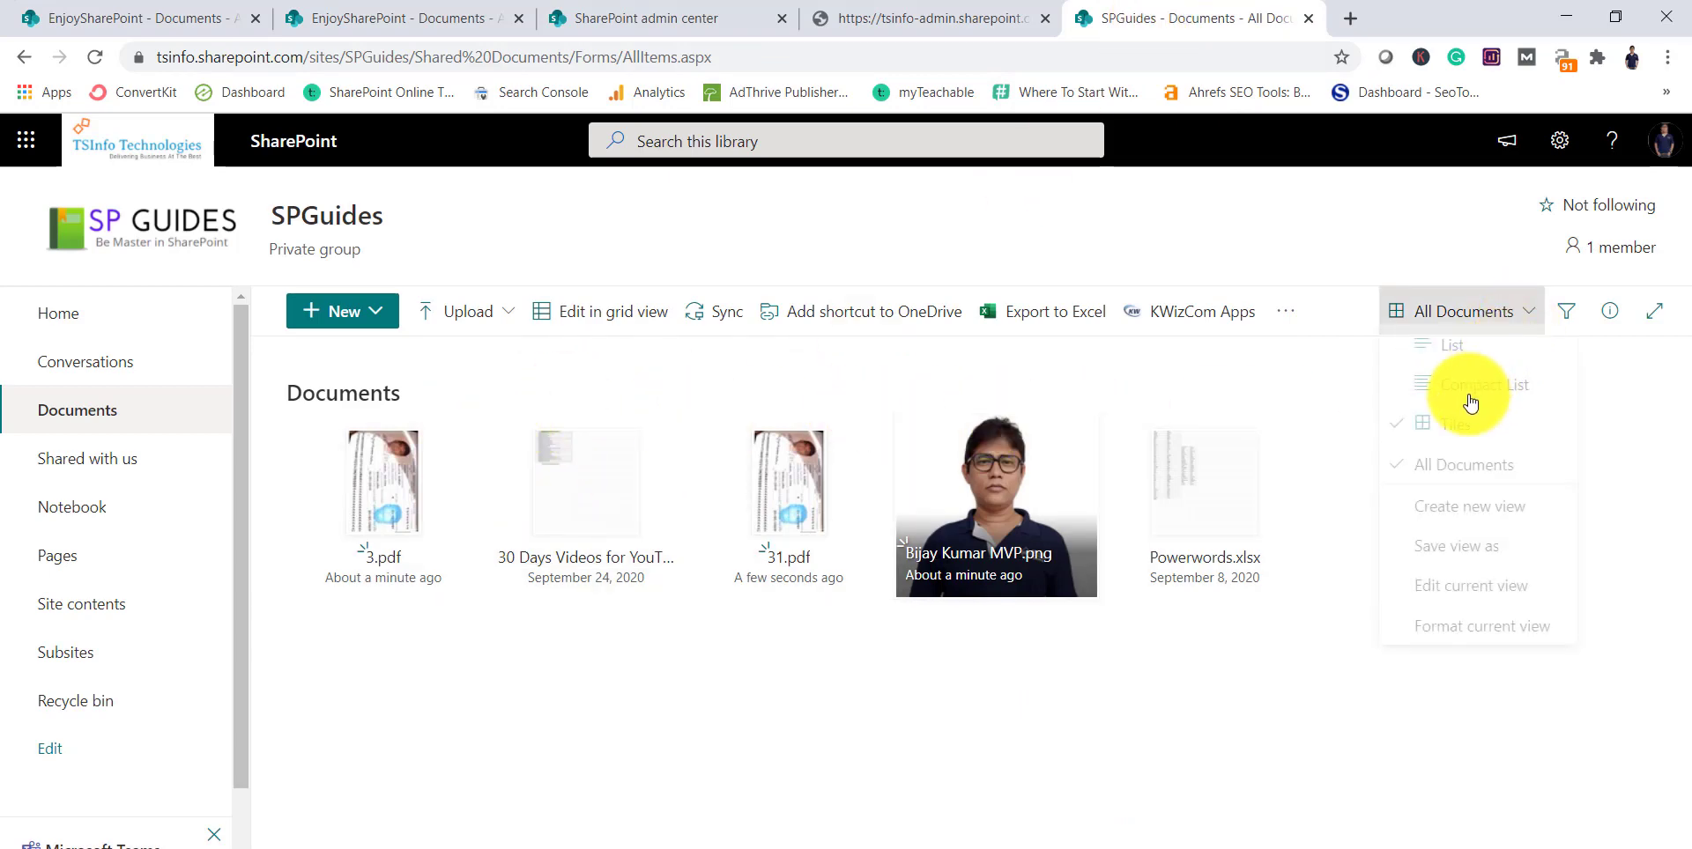
left_click(1445, 344)
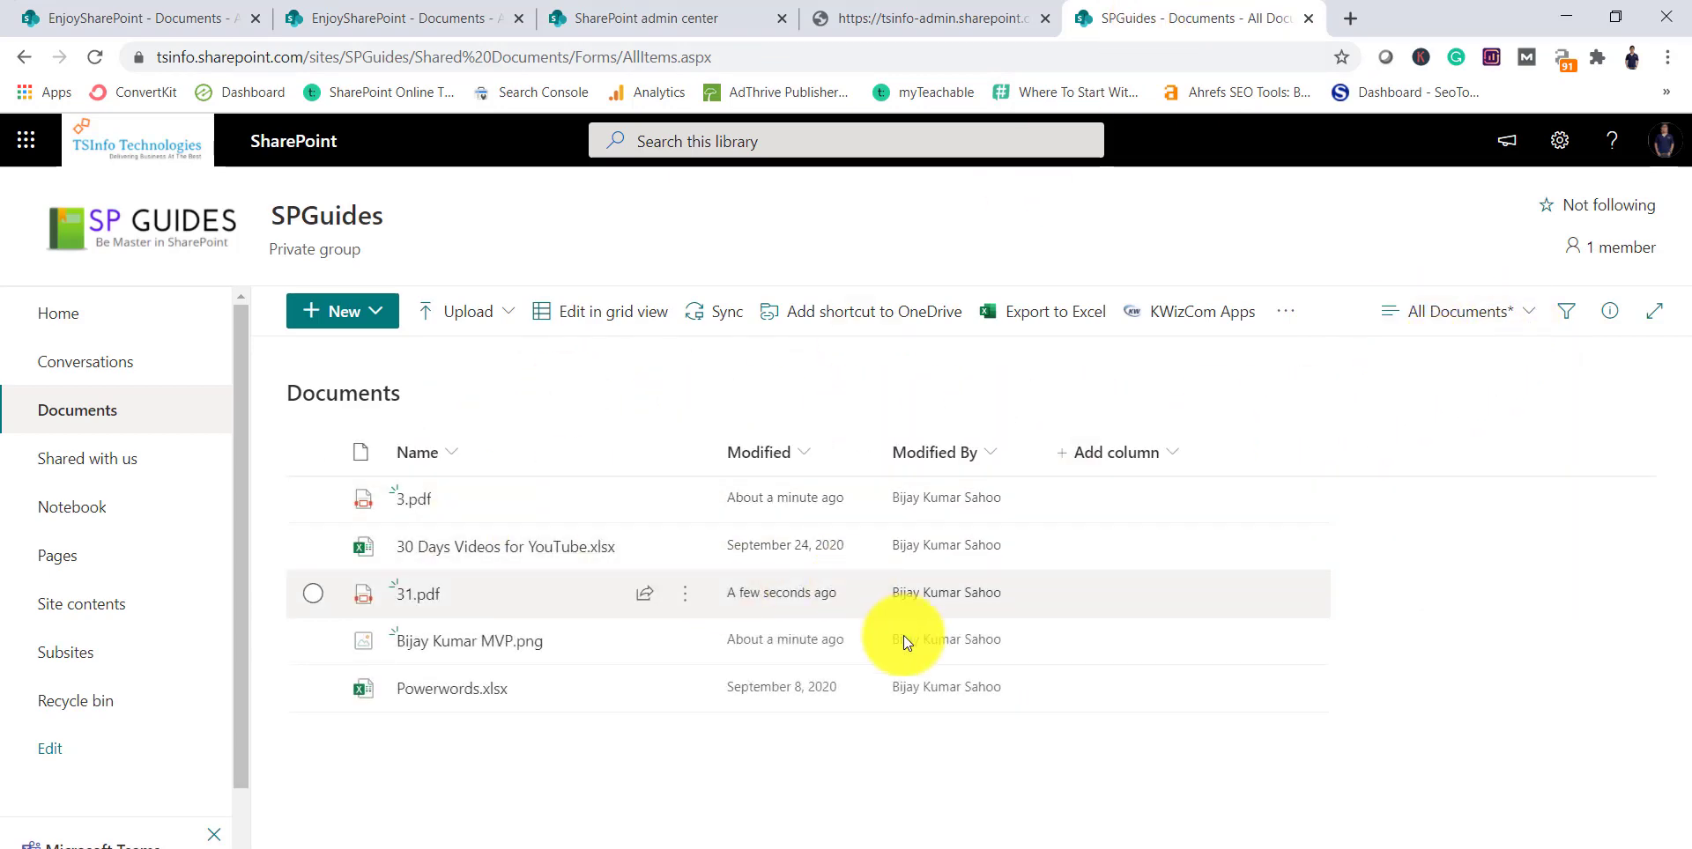
Return to the EnjoySharePoint library and have Credit Card Statement.pdf moved anyway, accepting the loss of its properties at the destination
left_click(177, 11)
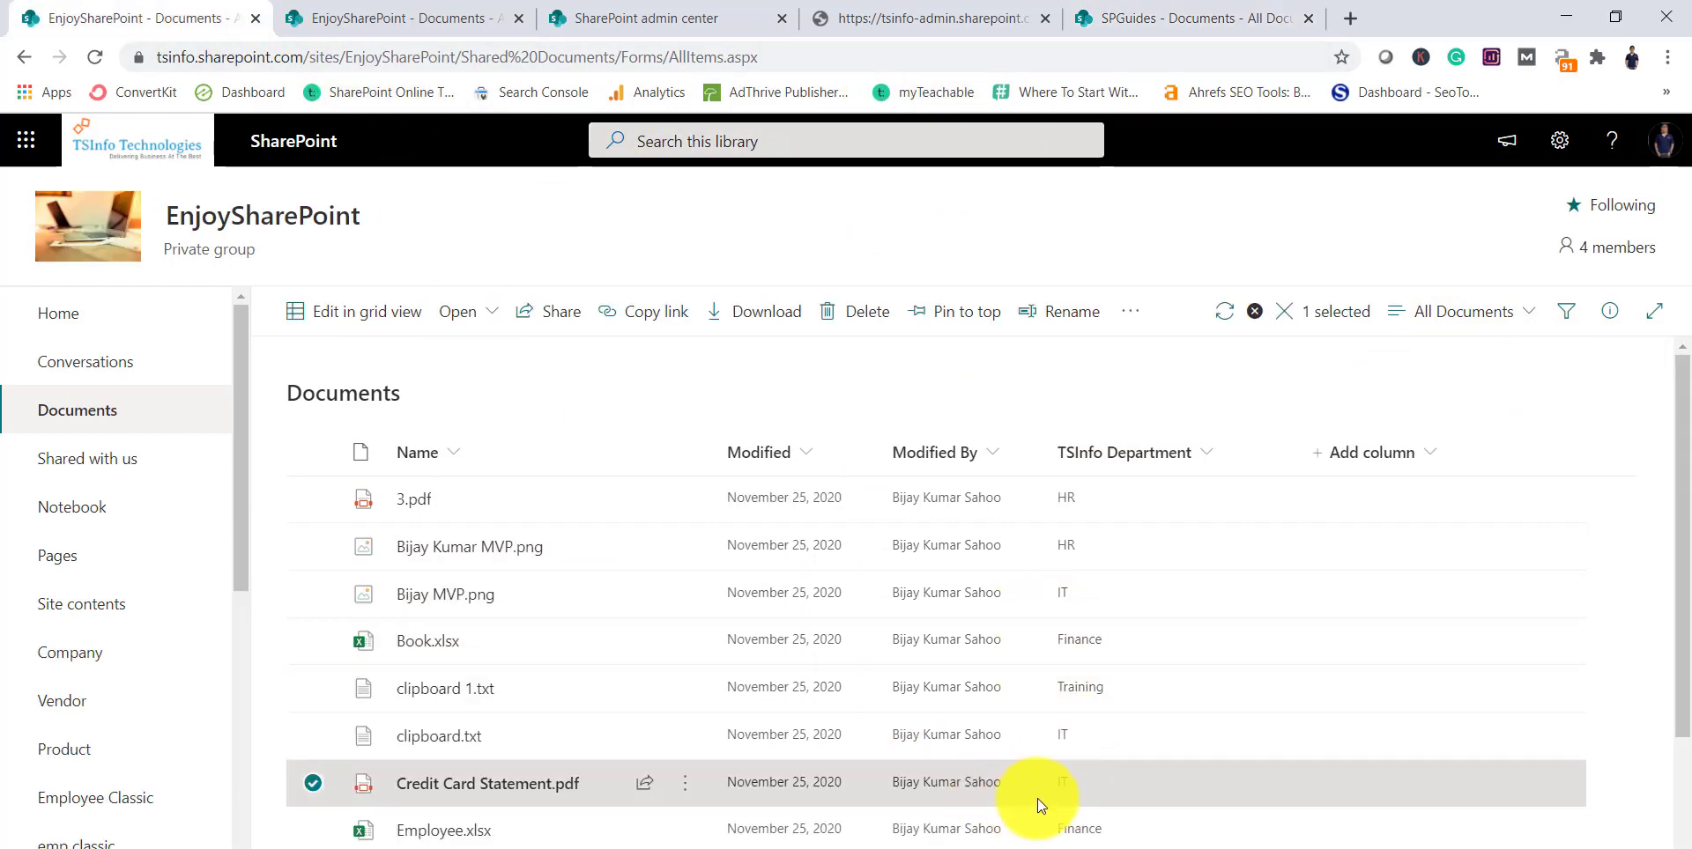
left_click(1222, 319)
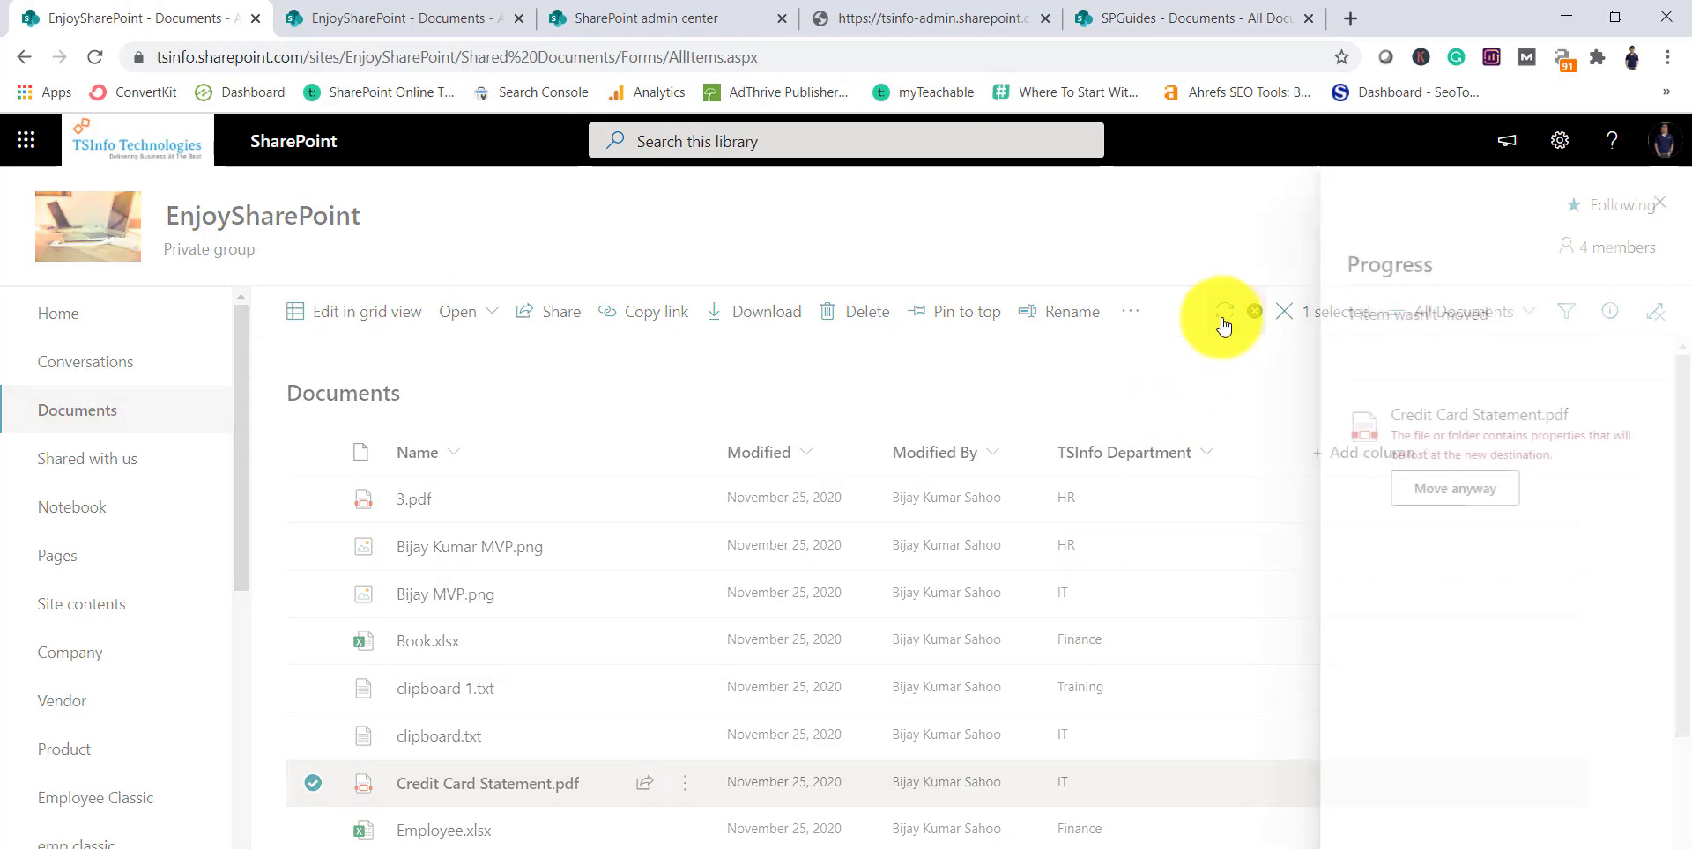
left_click(1461, 497)
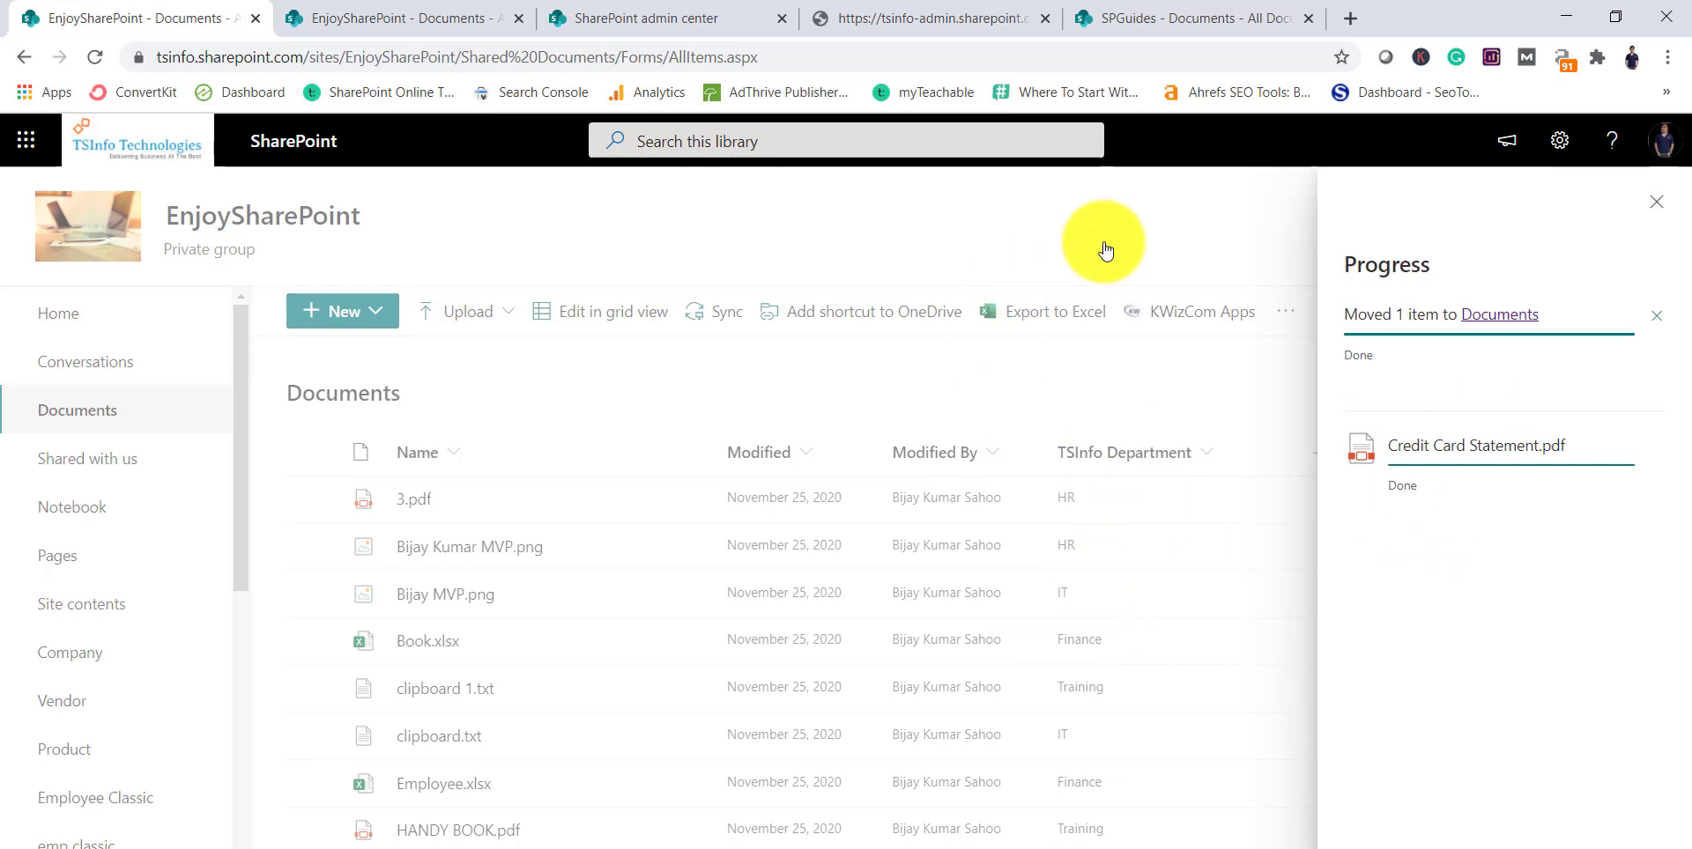
Reload the SPGuides Documents library, show it in the List layout and check for Credit Card Statement.pdf
left_click(1173, 19)
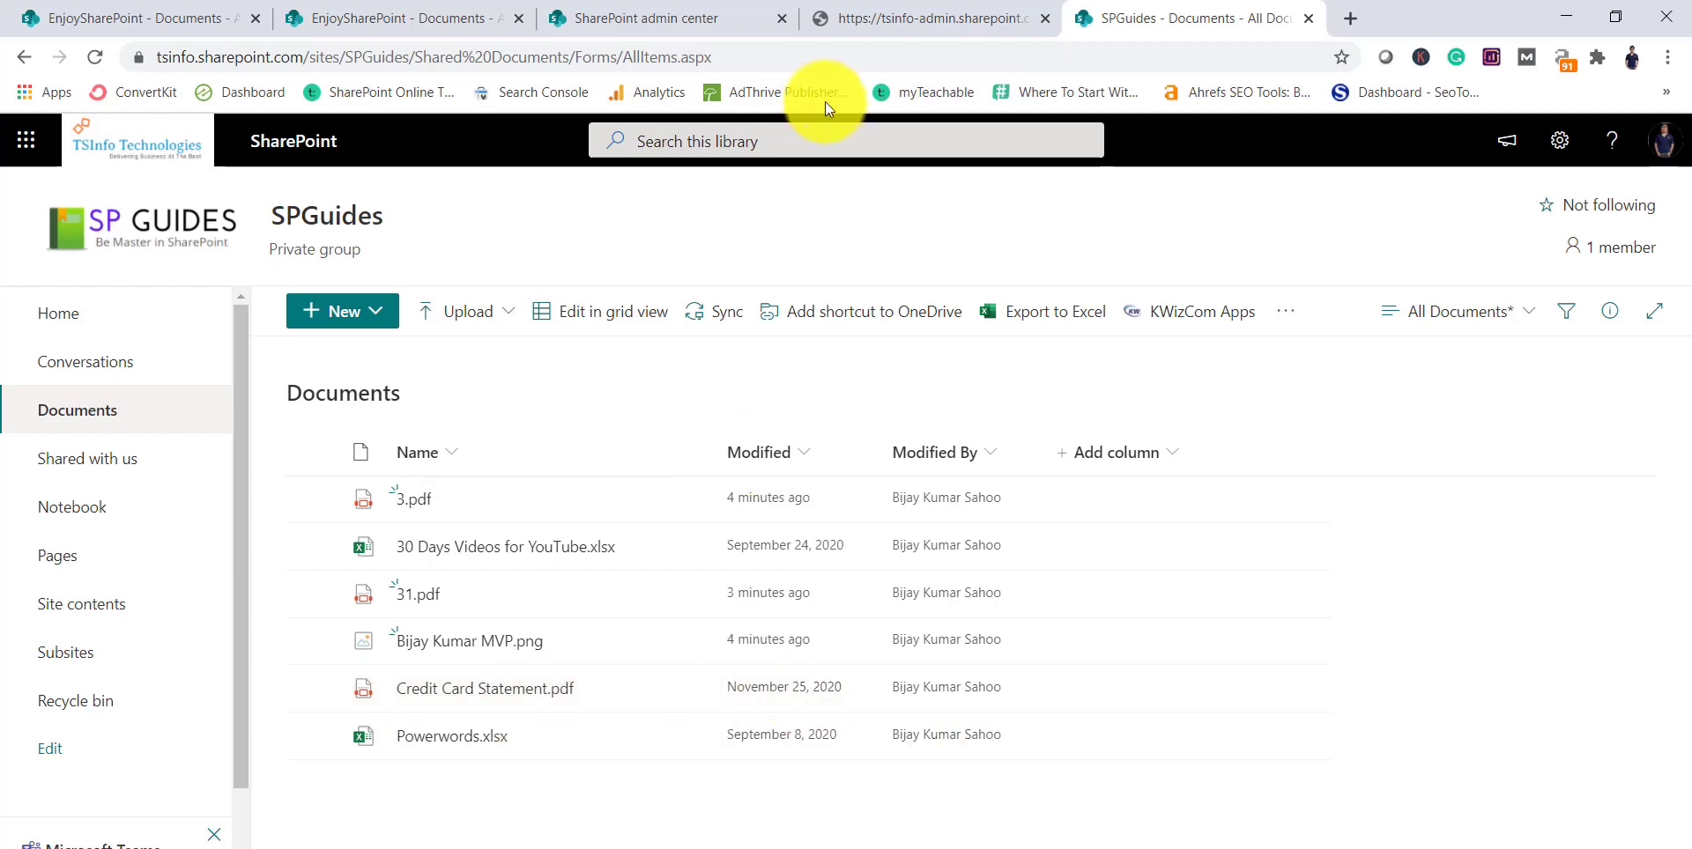
left_click(788, 57)
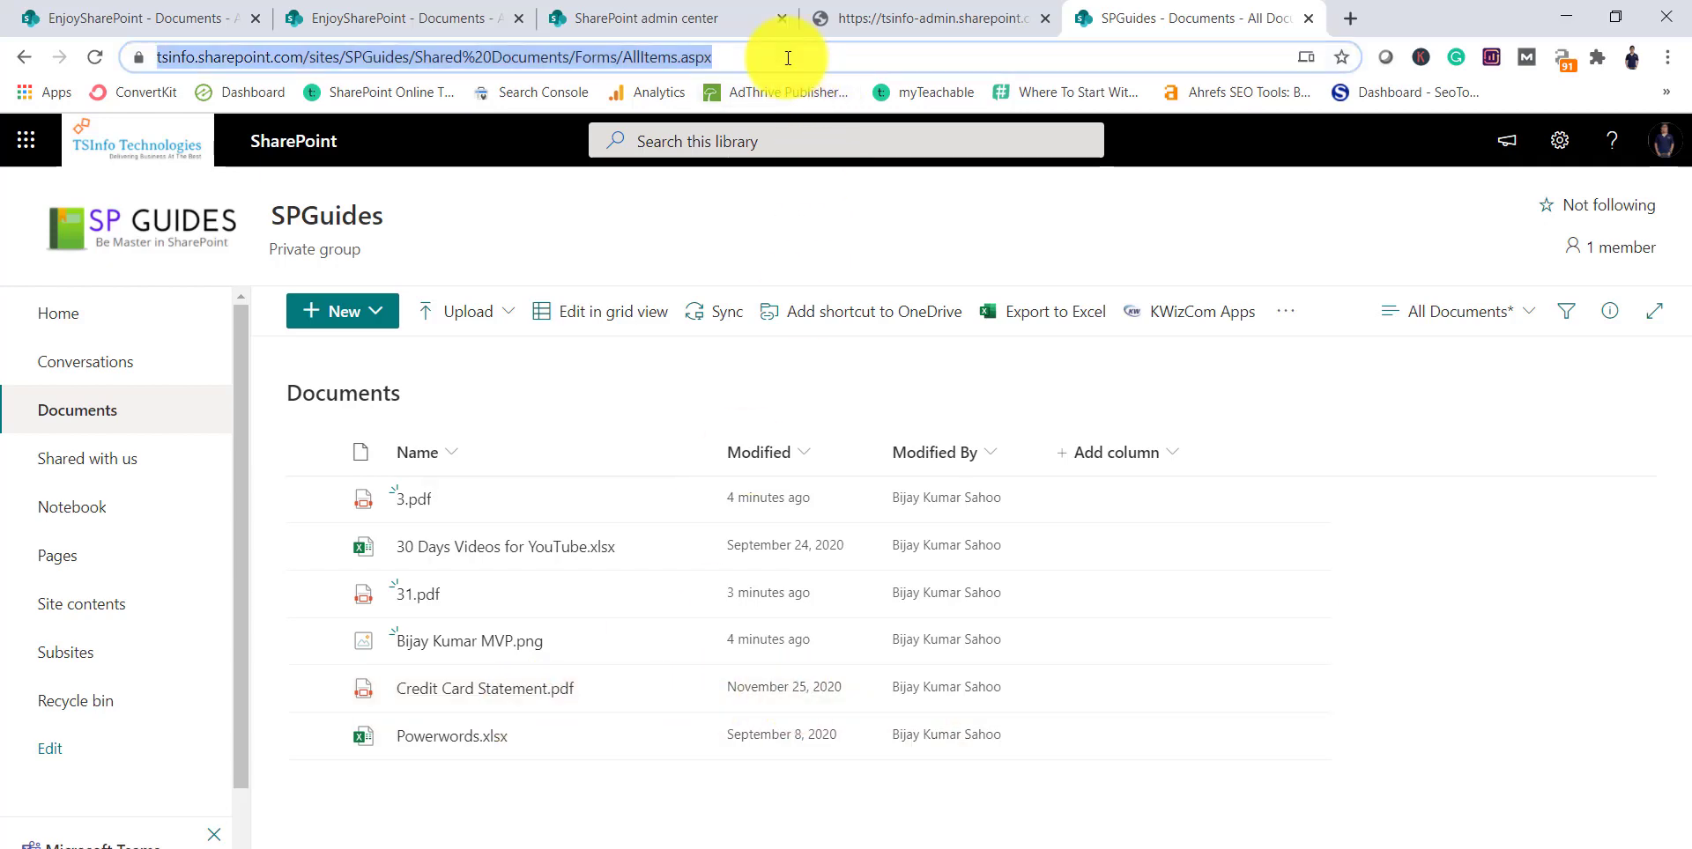
key("Return")
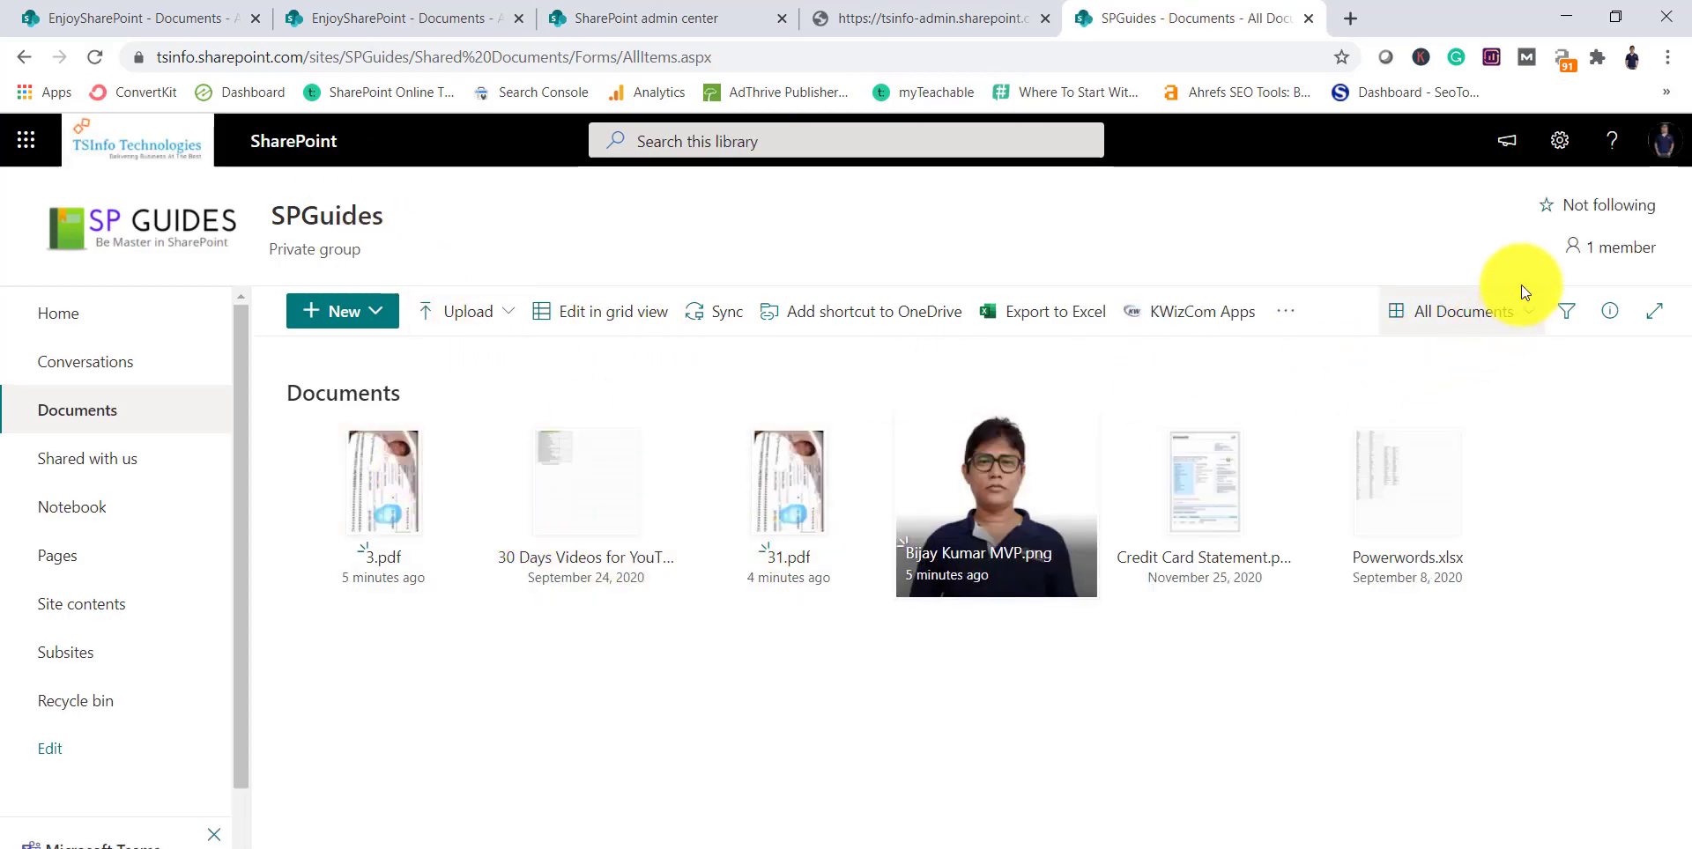
left_click(1498, 311)
left_click(1443, 361)
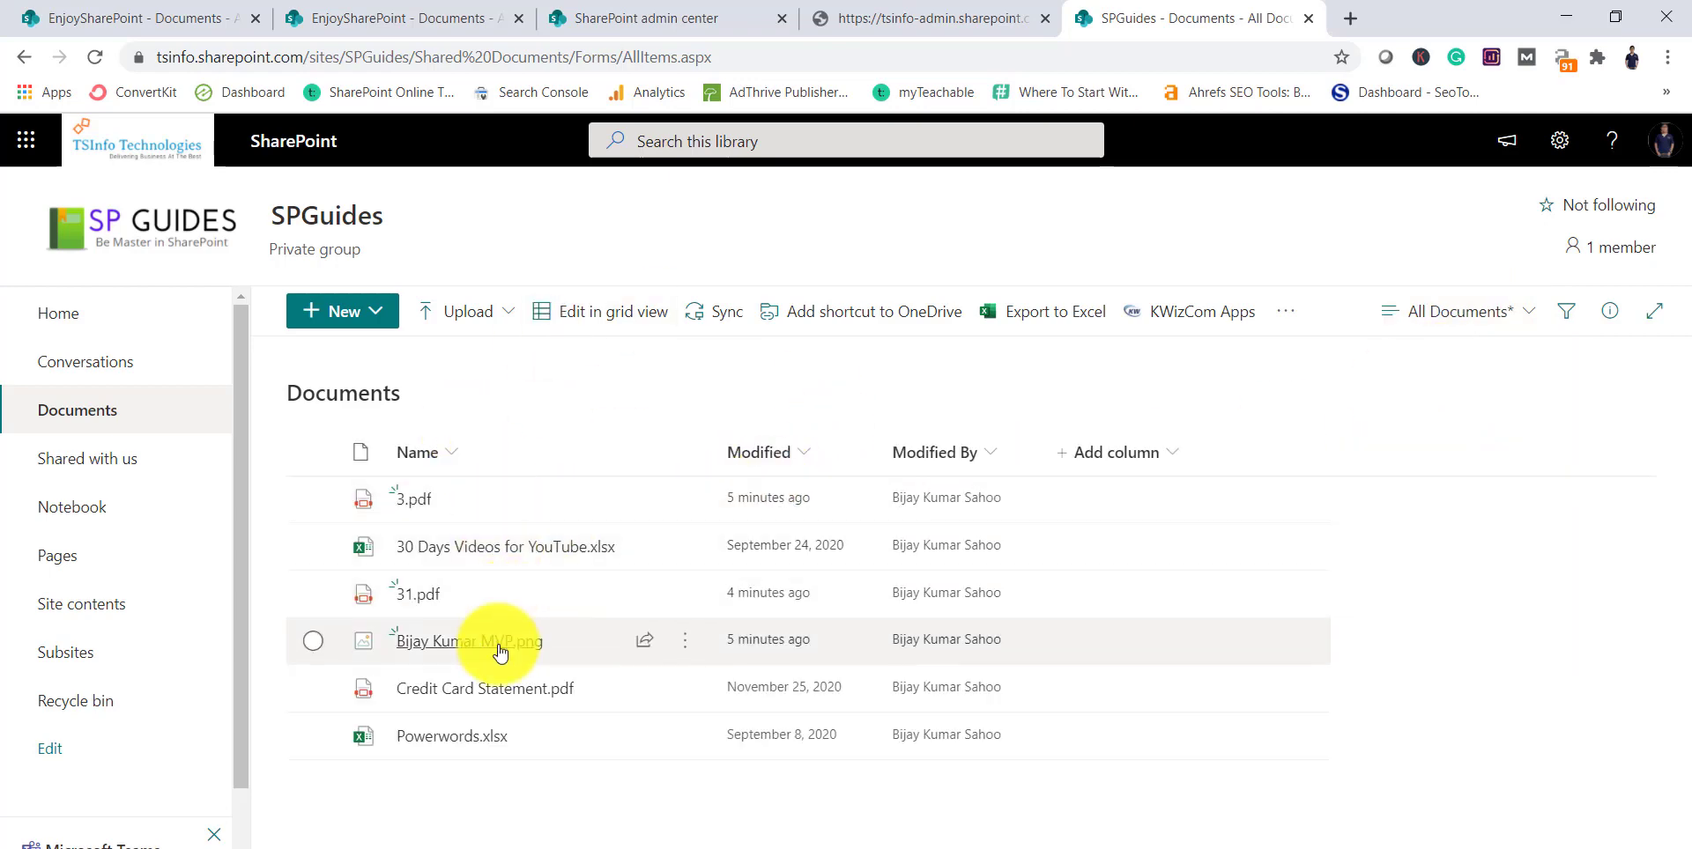
Dismiss the move progress details in the EnjoySharePoint library and check the site's Recycle bin for Credit Card Statement.pdf
left_click(210, 22)
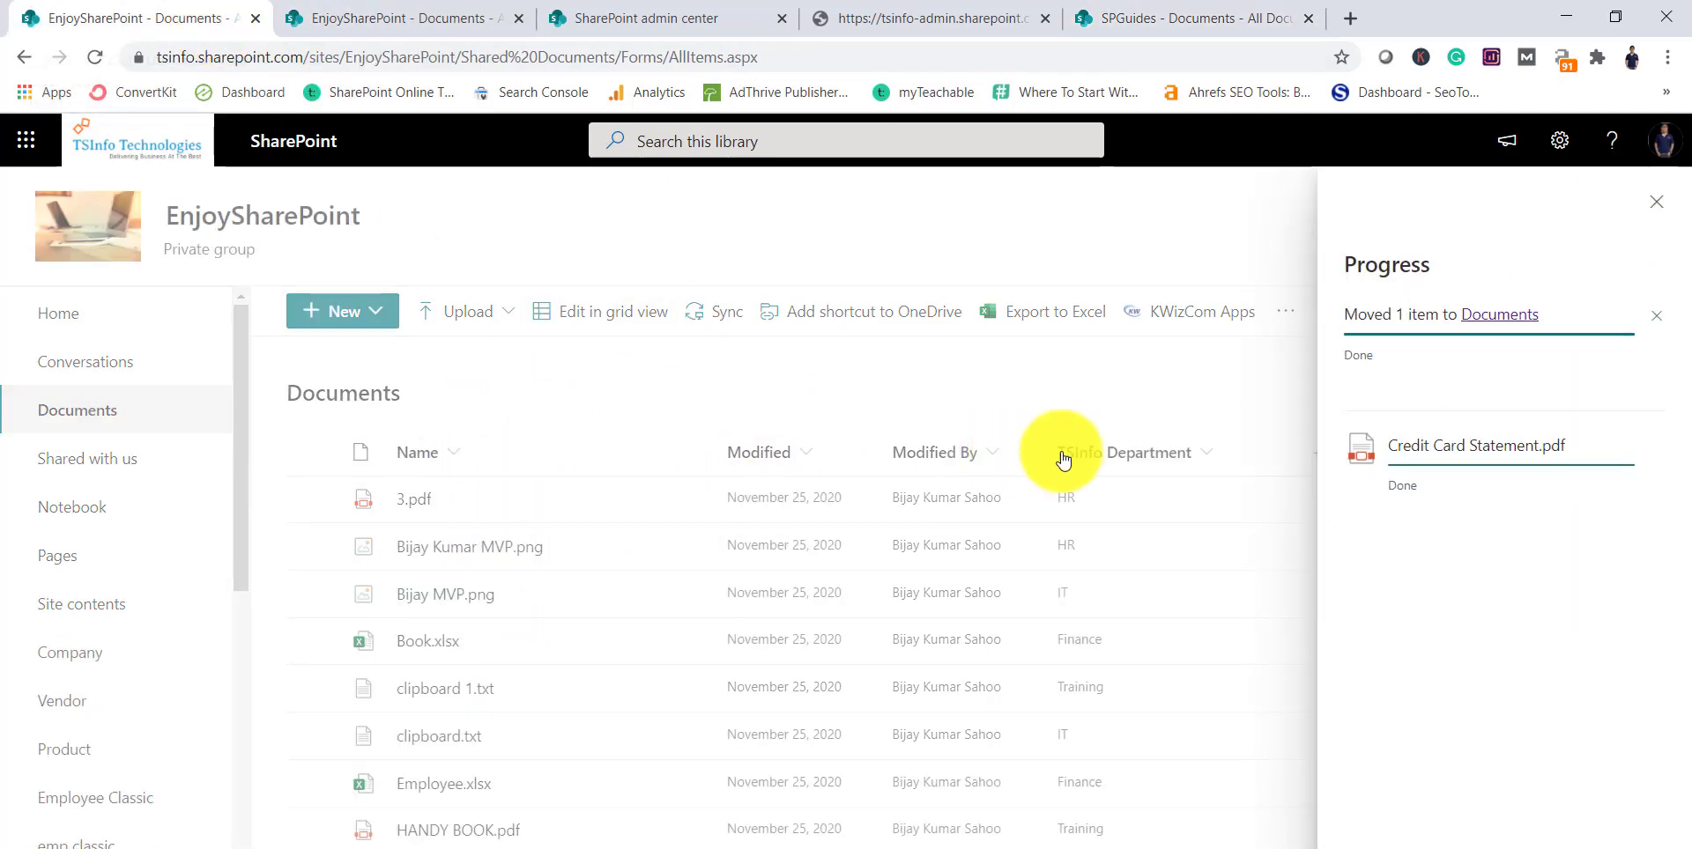
left_click(1654, 199)
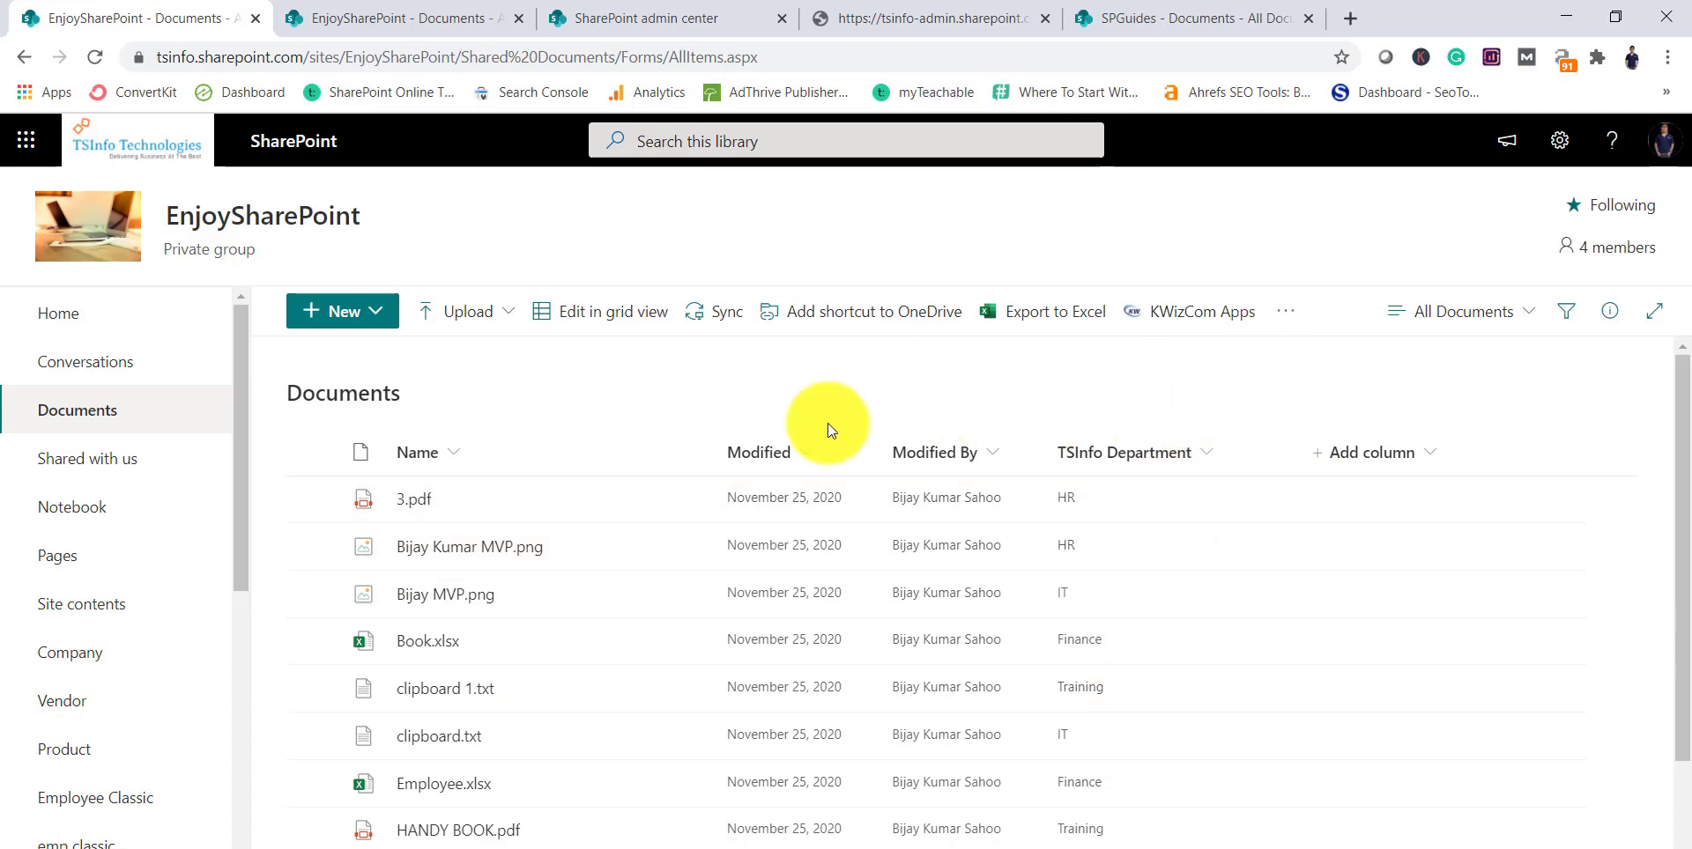
left_click_drag(240, 452, 236, 731)
left_click(132, 755)
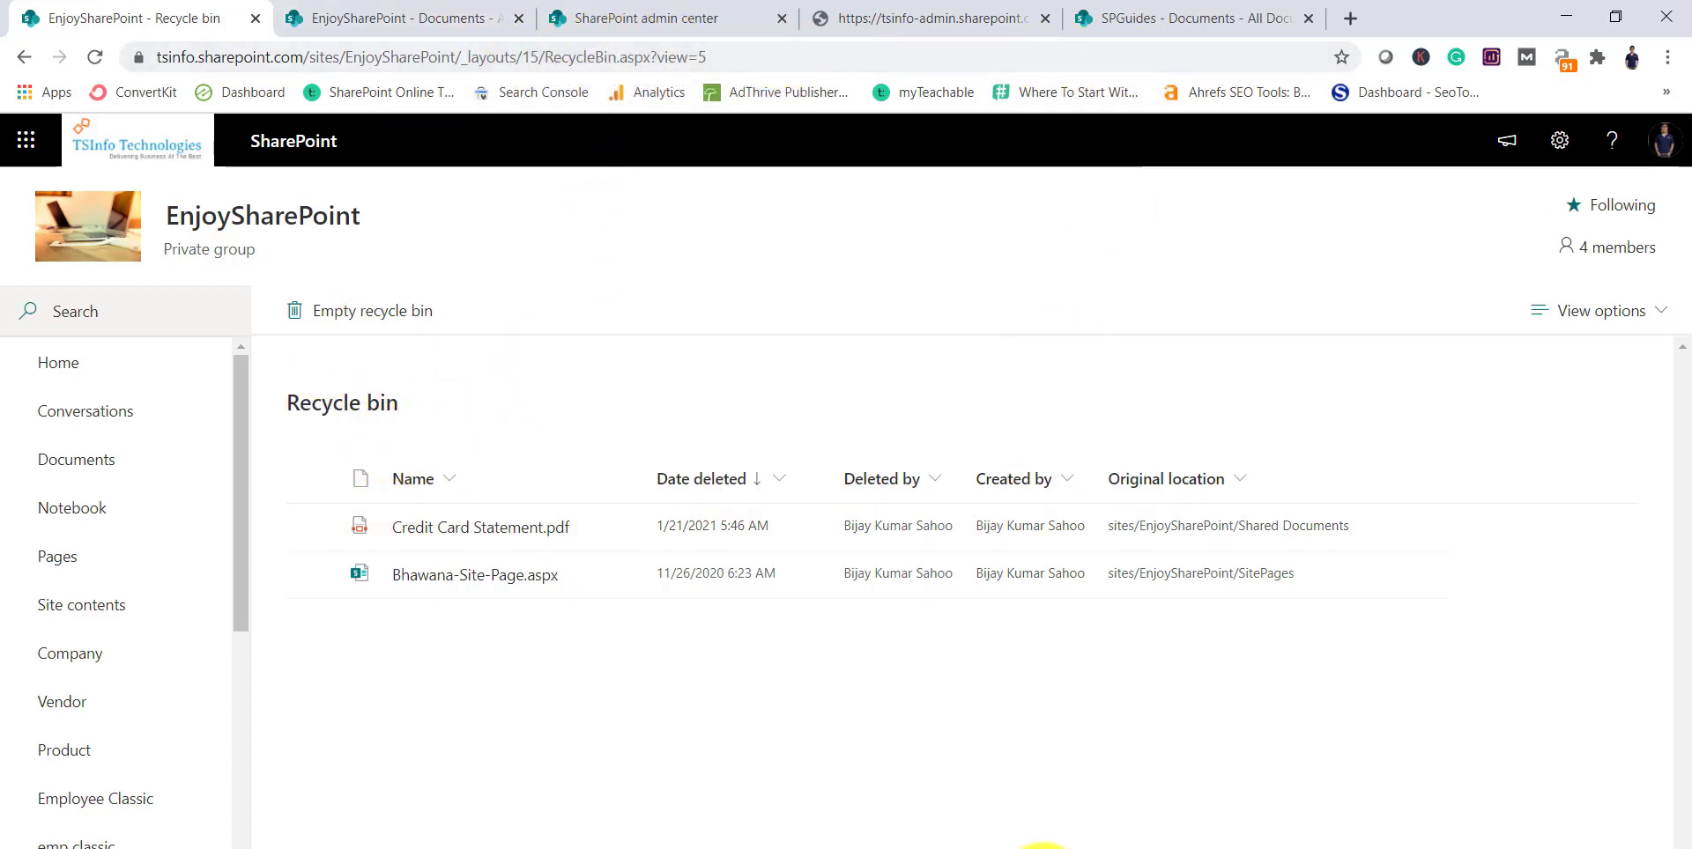
Switch to the PowerPoint slide show to review the notes on the Copy/Move Files feature
left_click(1039, 775)
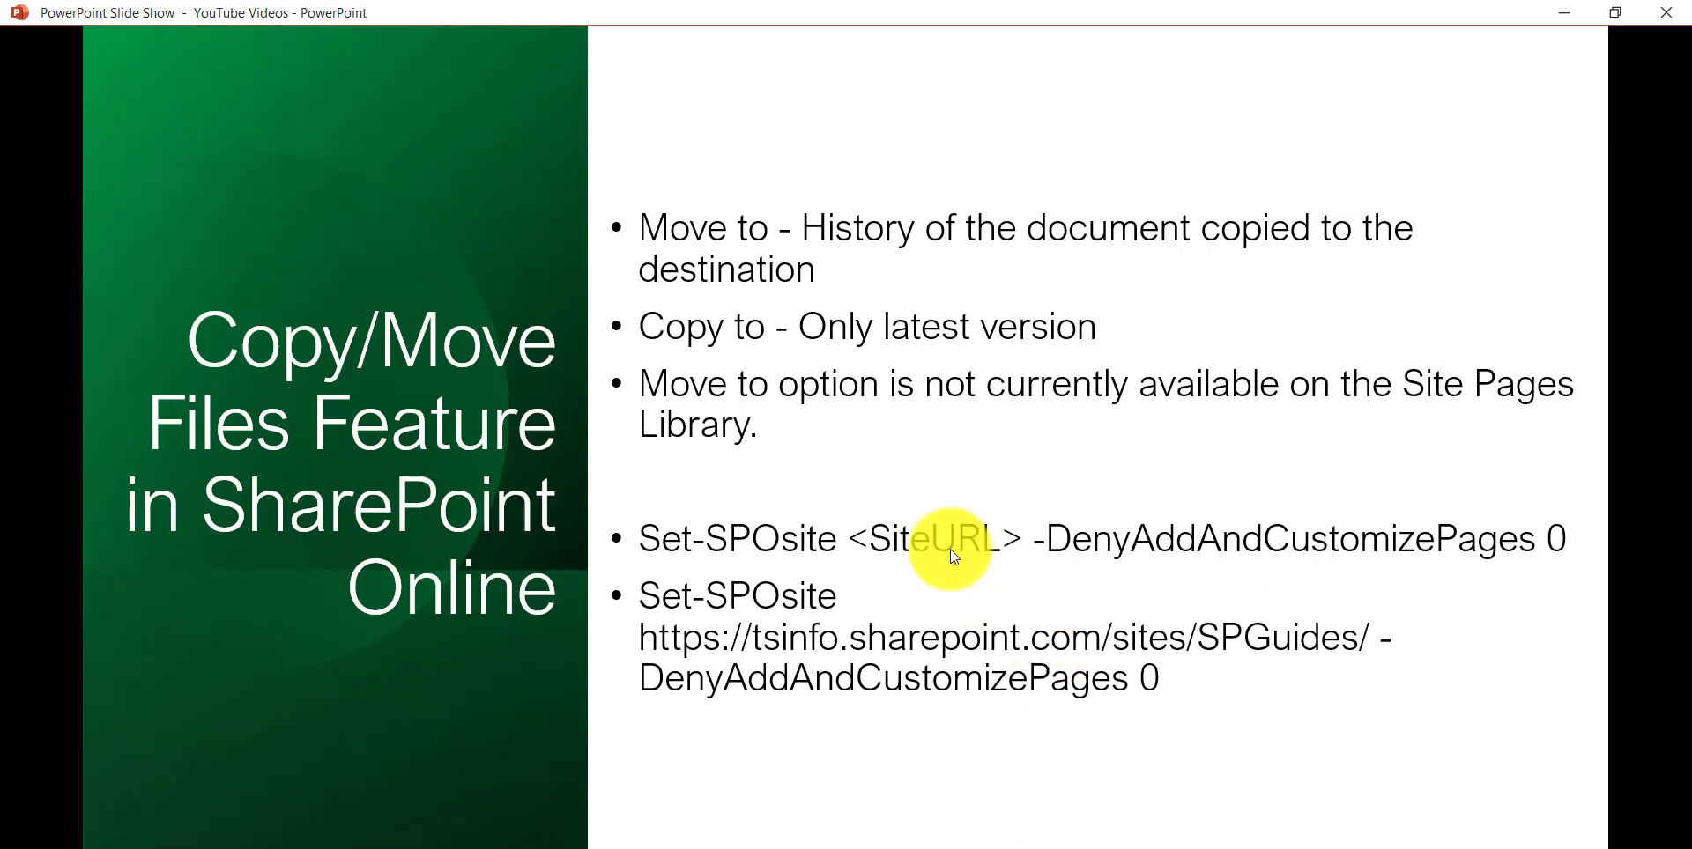